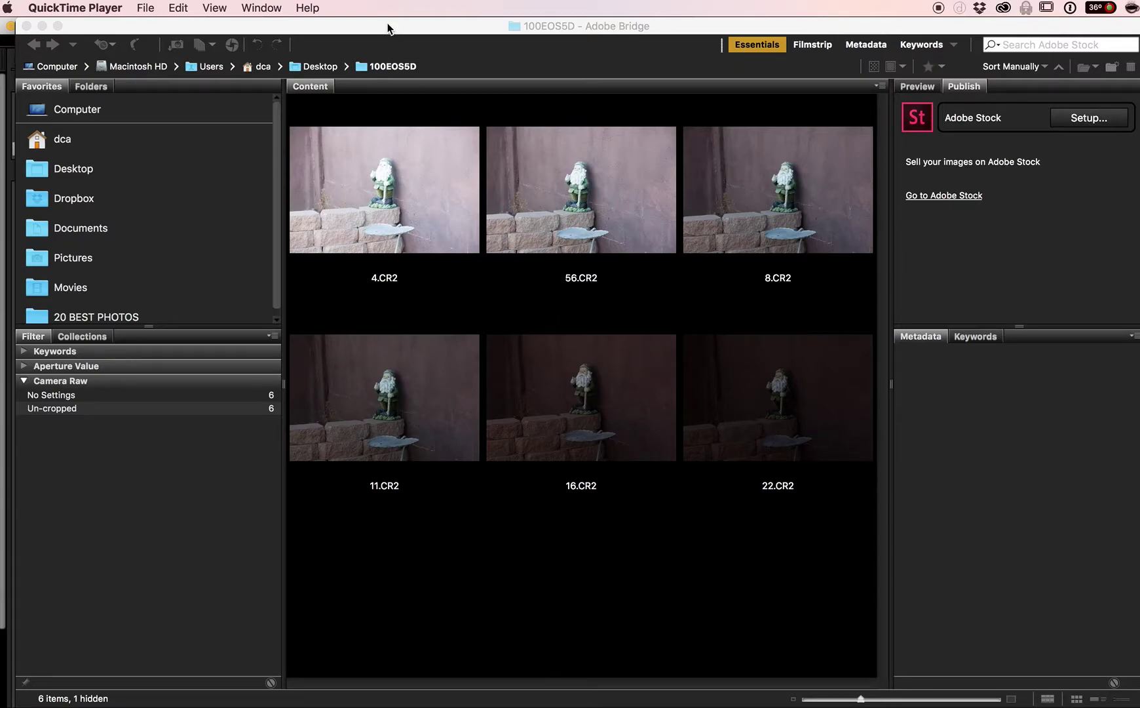
- Show the camera metadata for the 4.CR2 gnome photo, shot at f/4.0
click(387, 26)
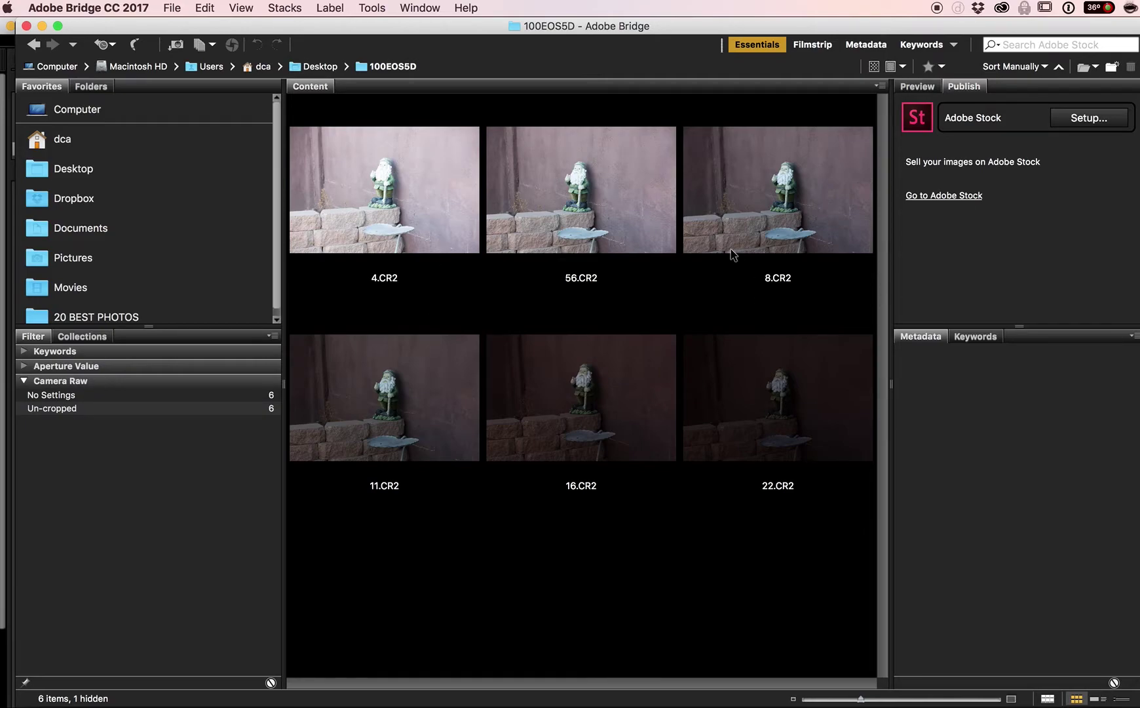
click(433, 215)
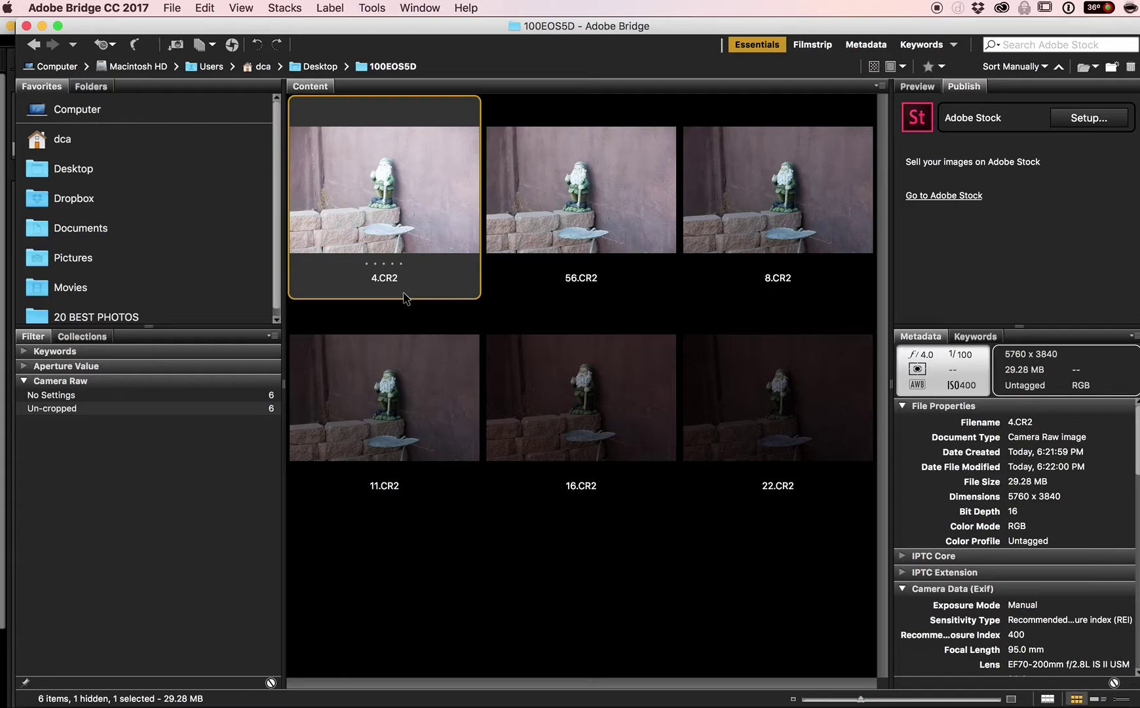
- Compare the apertures of 56.CR2, 8.CR2 and 4.CR2, confirming 56.CR2 is f/5.6
click(589, 281)
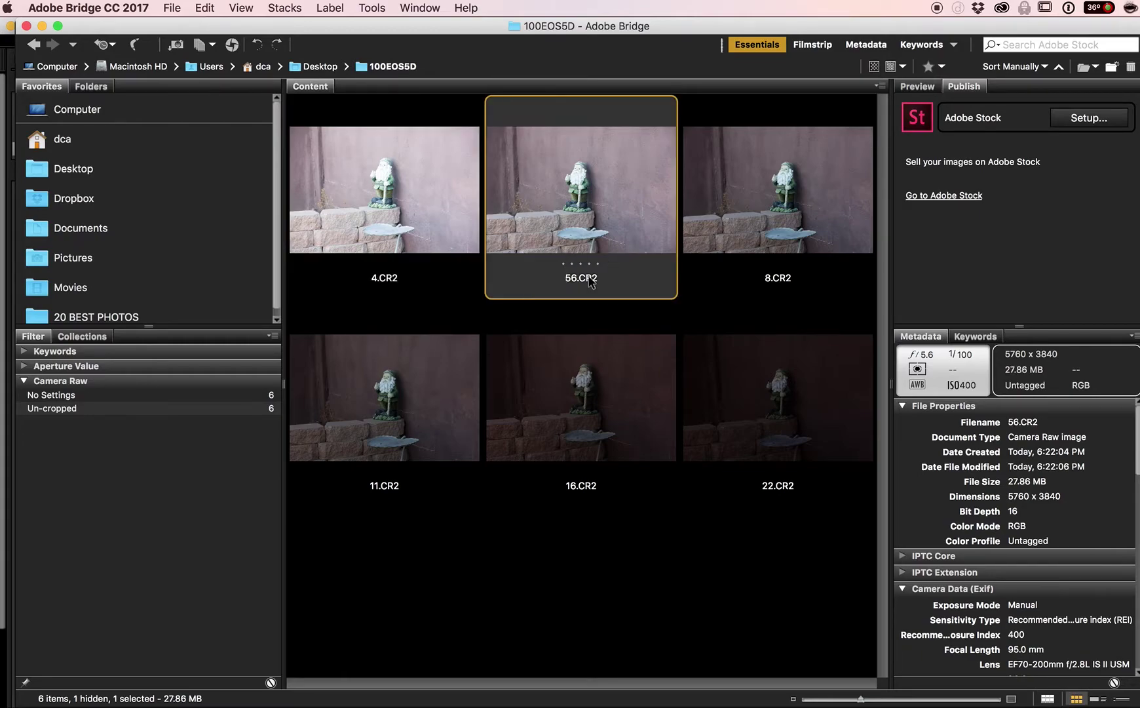
click(767, 253)
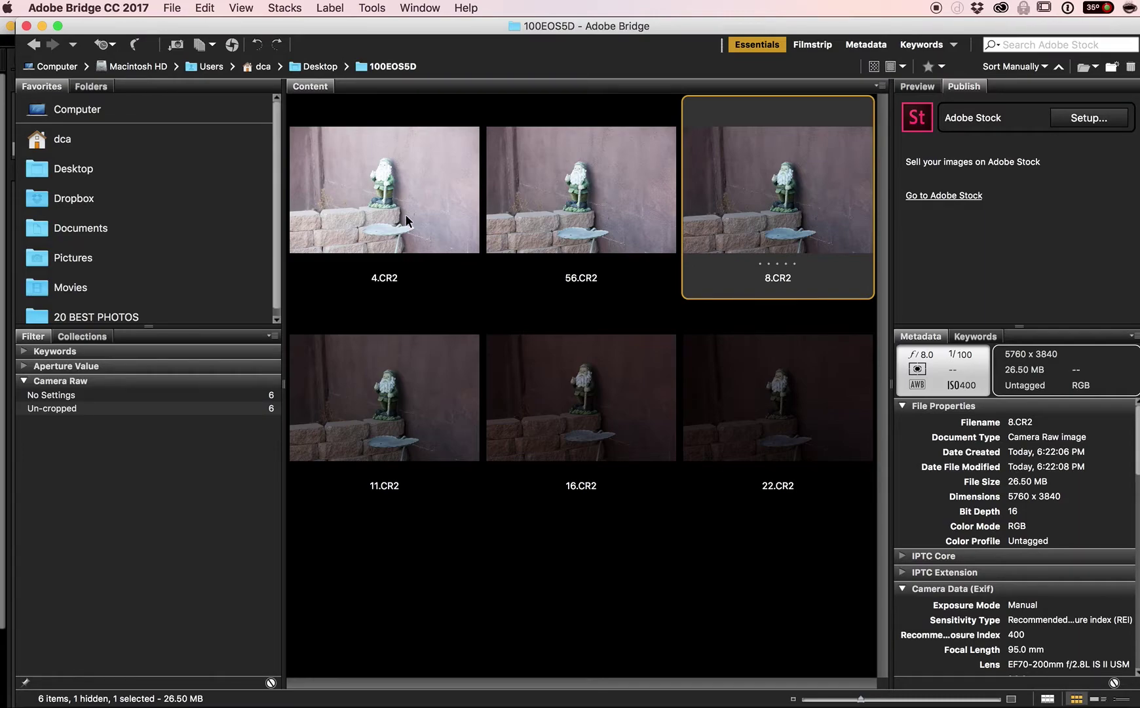
click(388, 176)
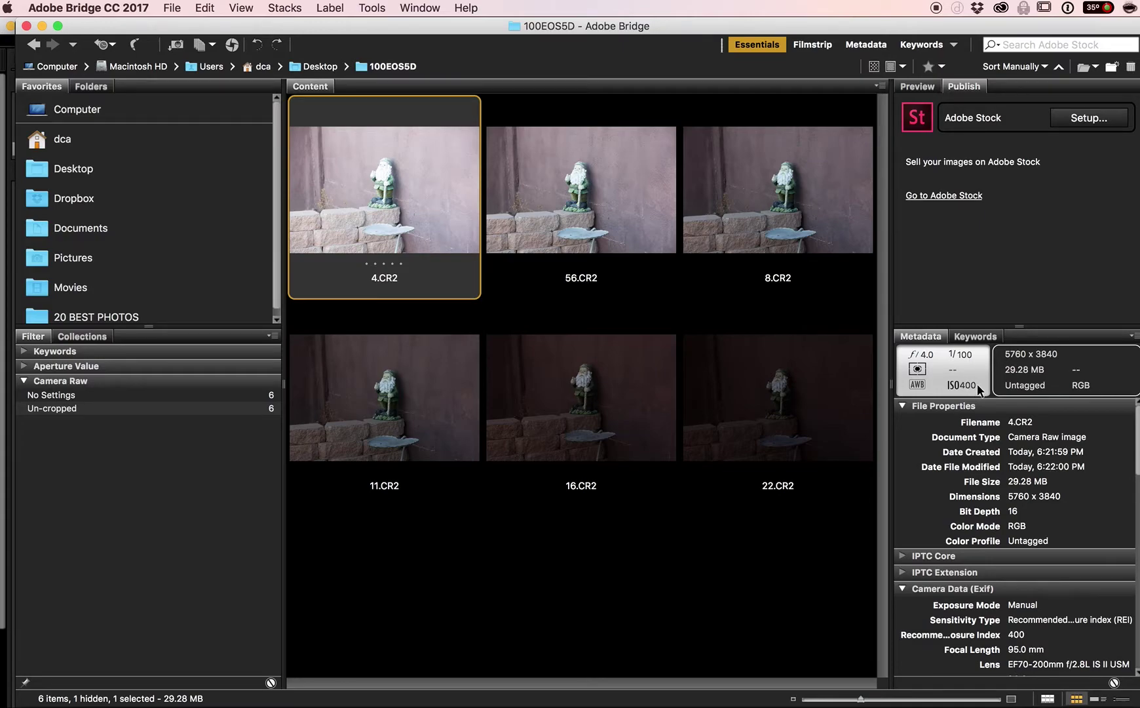
click(575, 241)
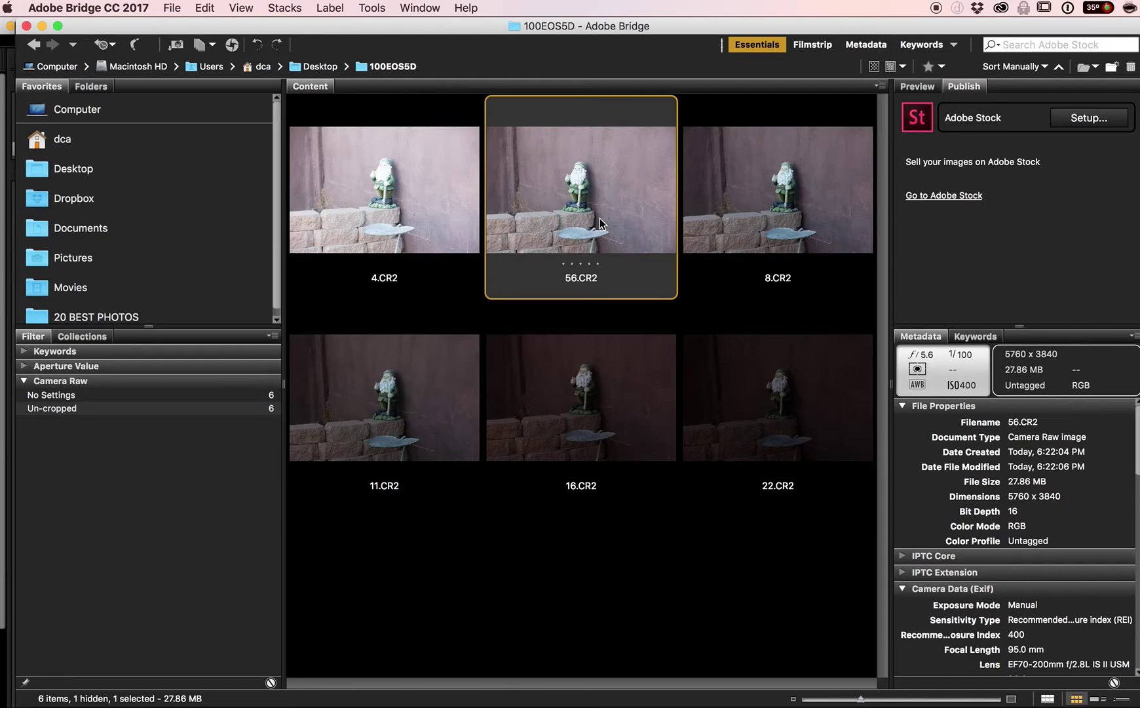
- Step through 8.CR2, 22.CR2, 16.CR2 and 11.CR2, confirming 11.CR2 is f/11.0
key(Right)
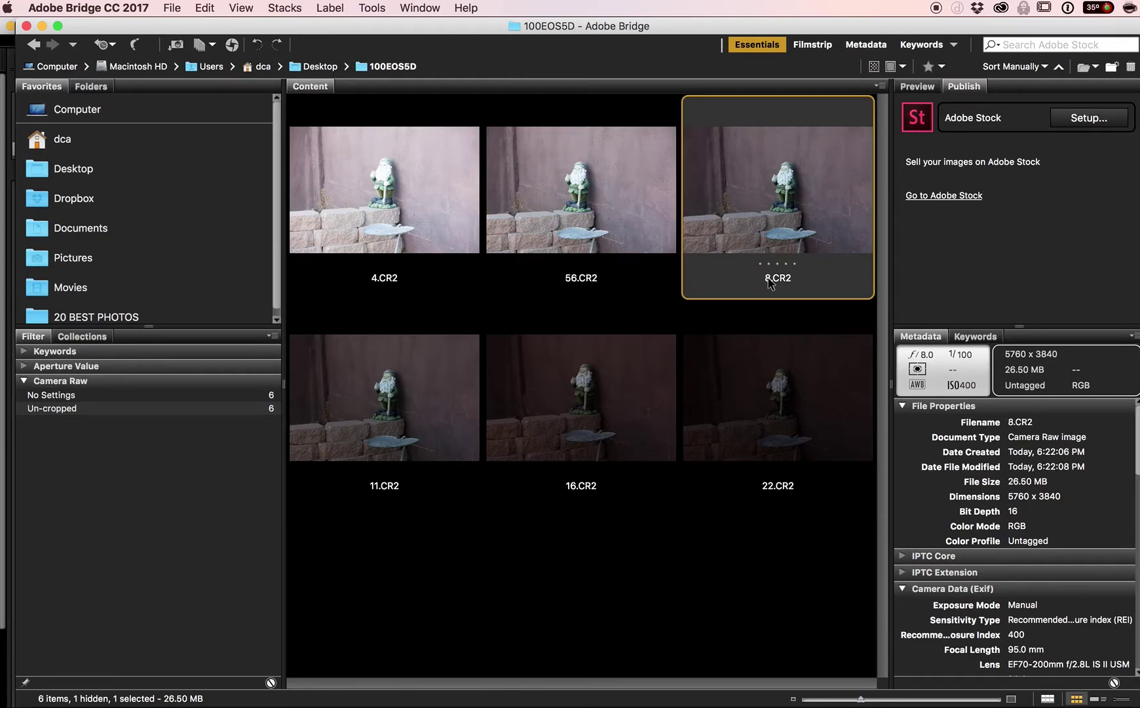
key(Down)
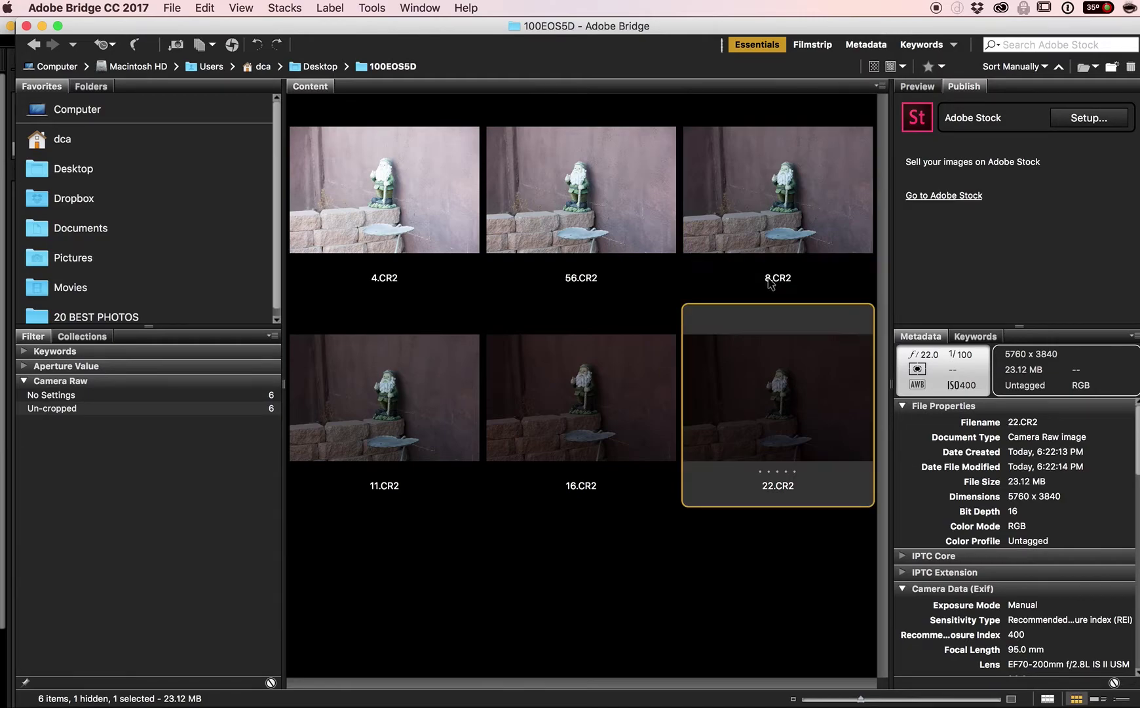
key(Left)
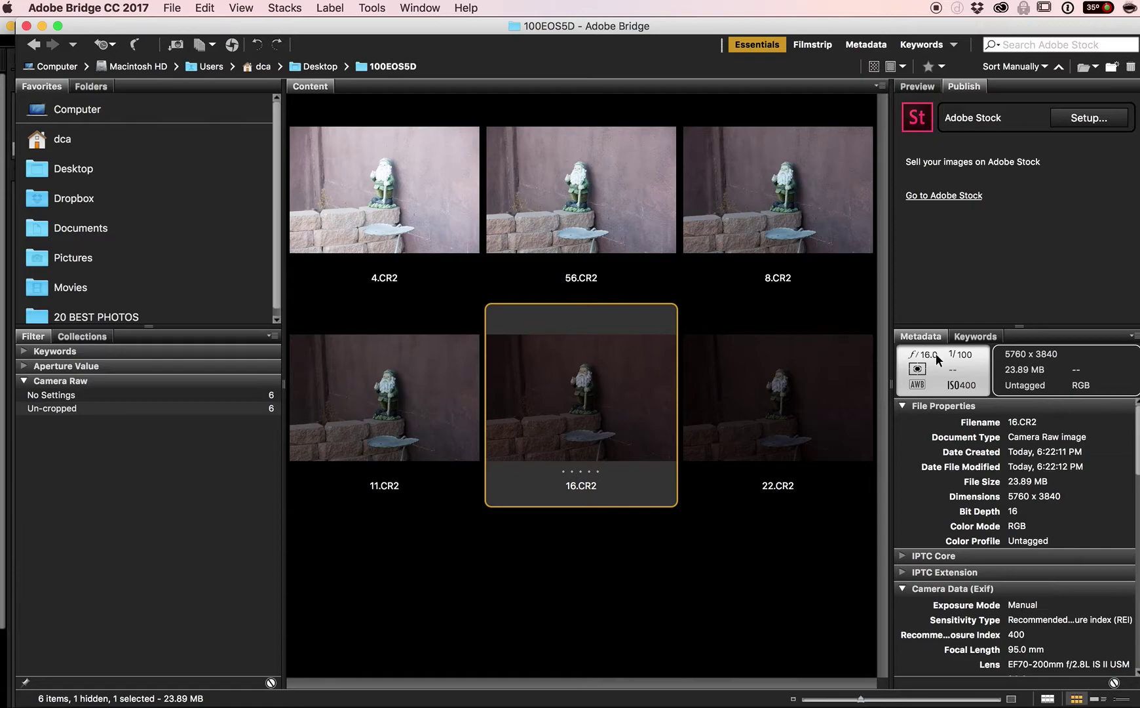
key(Left)
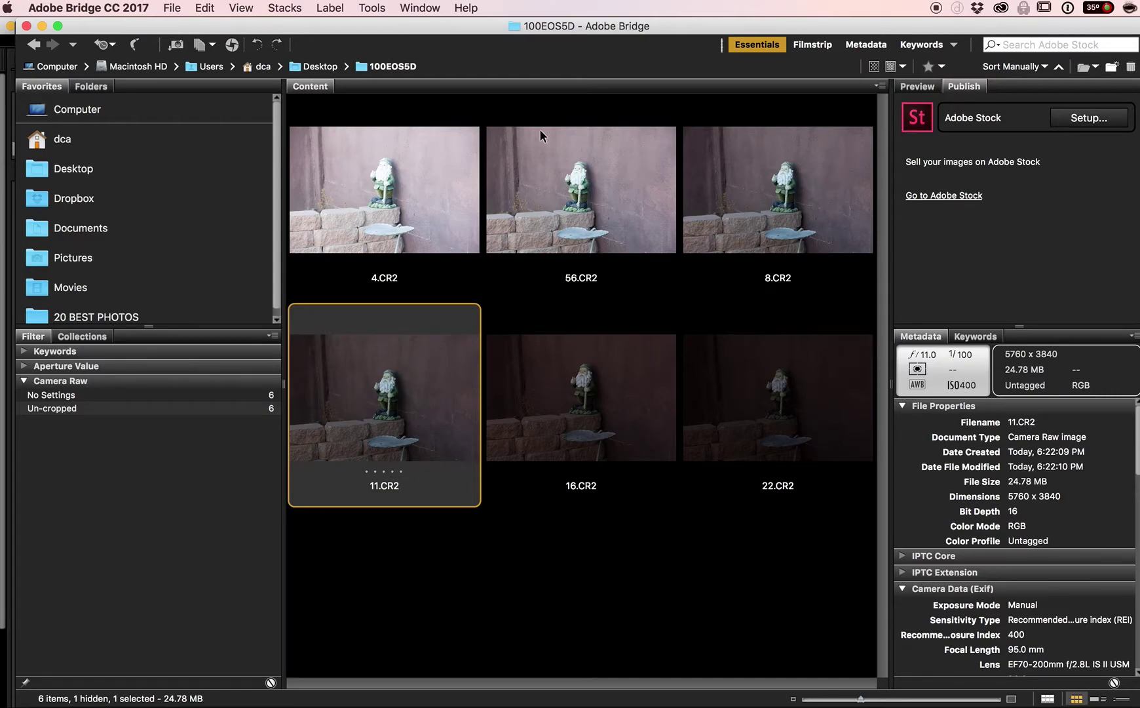
click(408, 174)
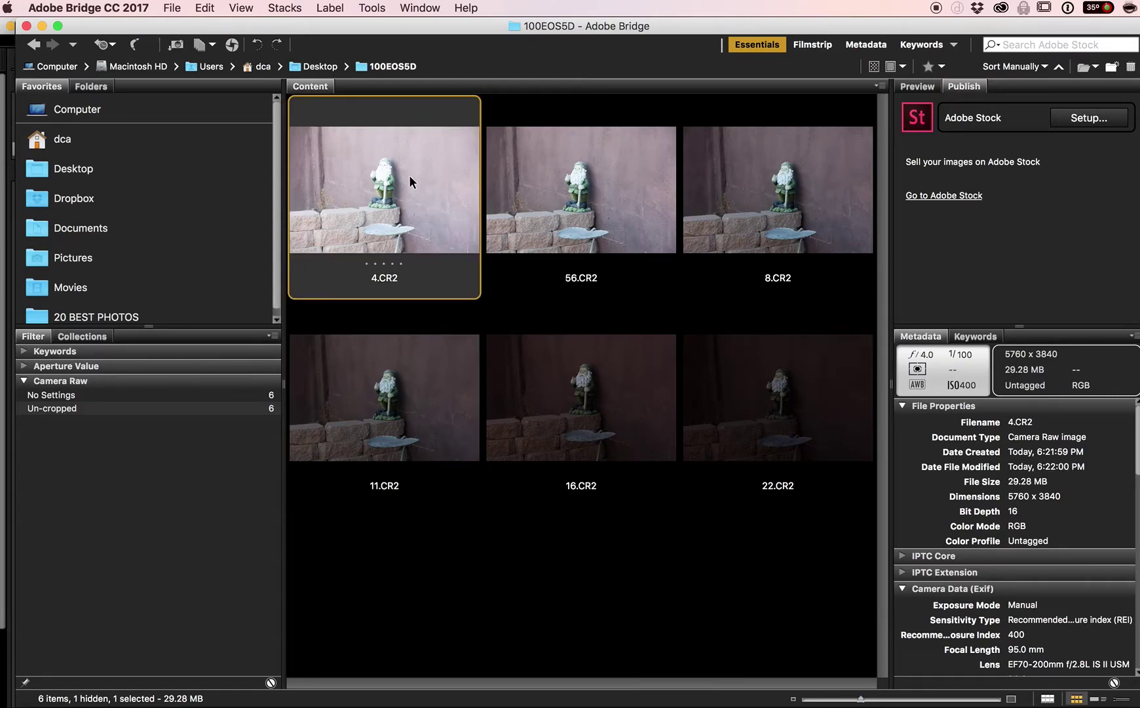
click(772, 280)
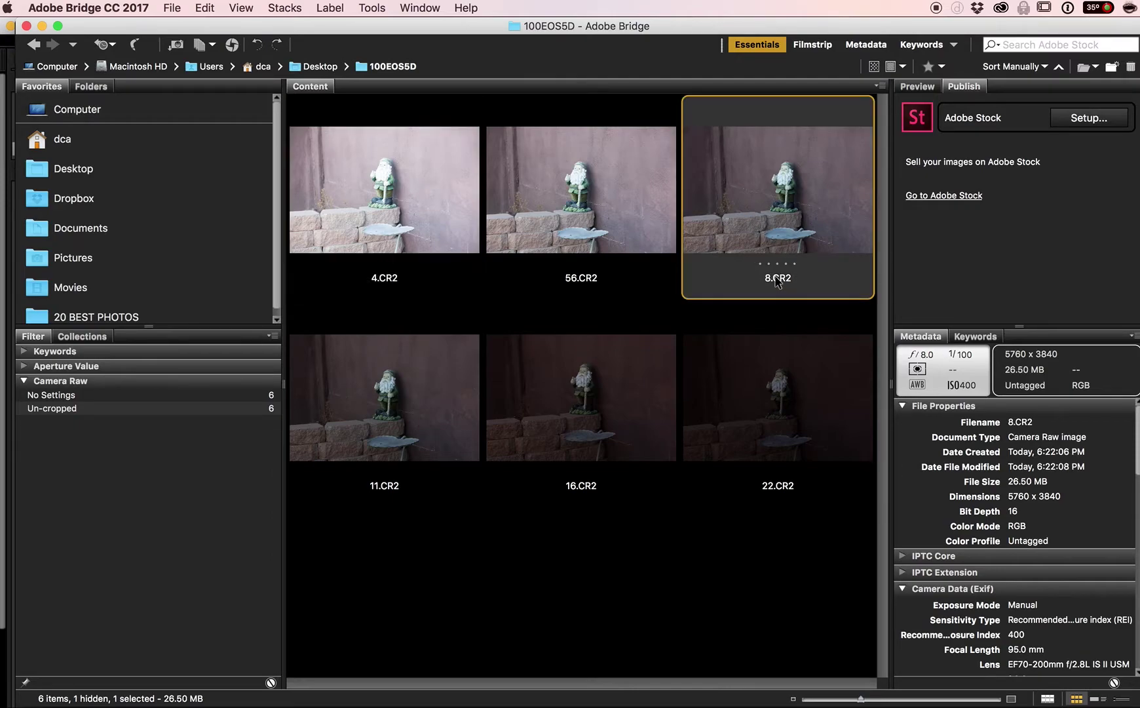
click(777, 274)
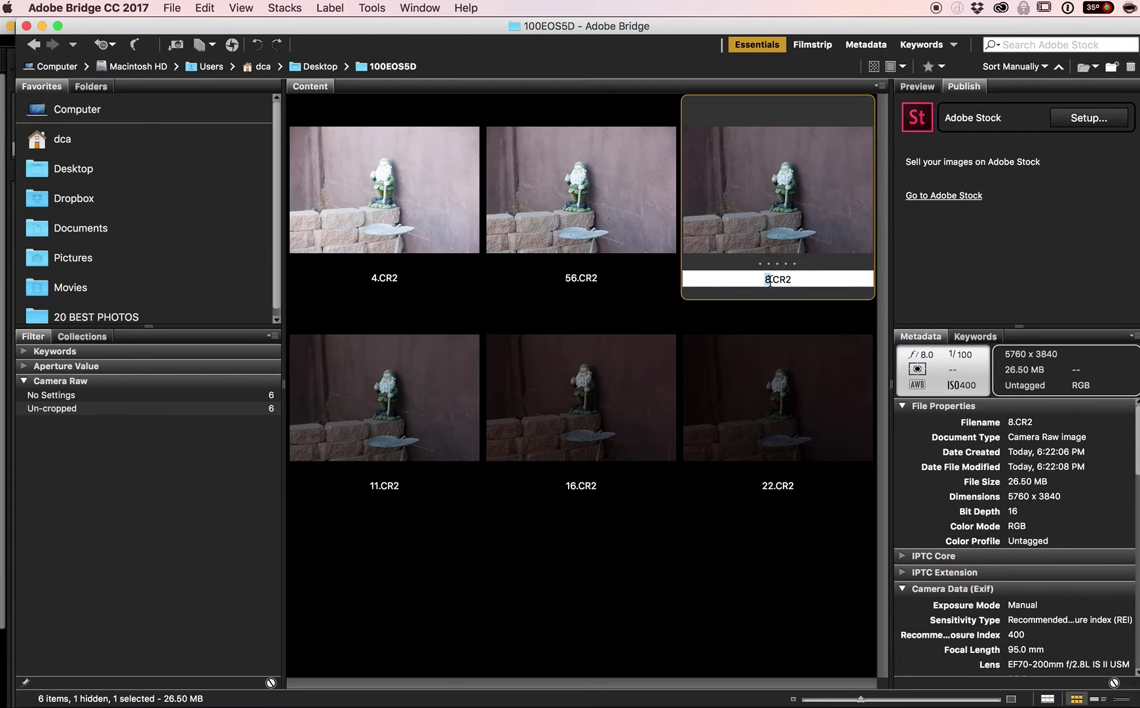
text(1693197213712)
drag(731, 286, 803, 279)
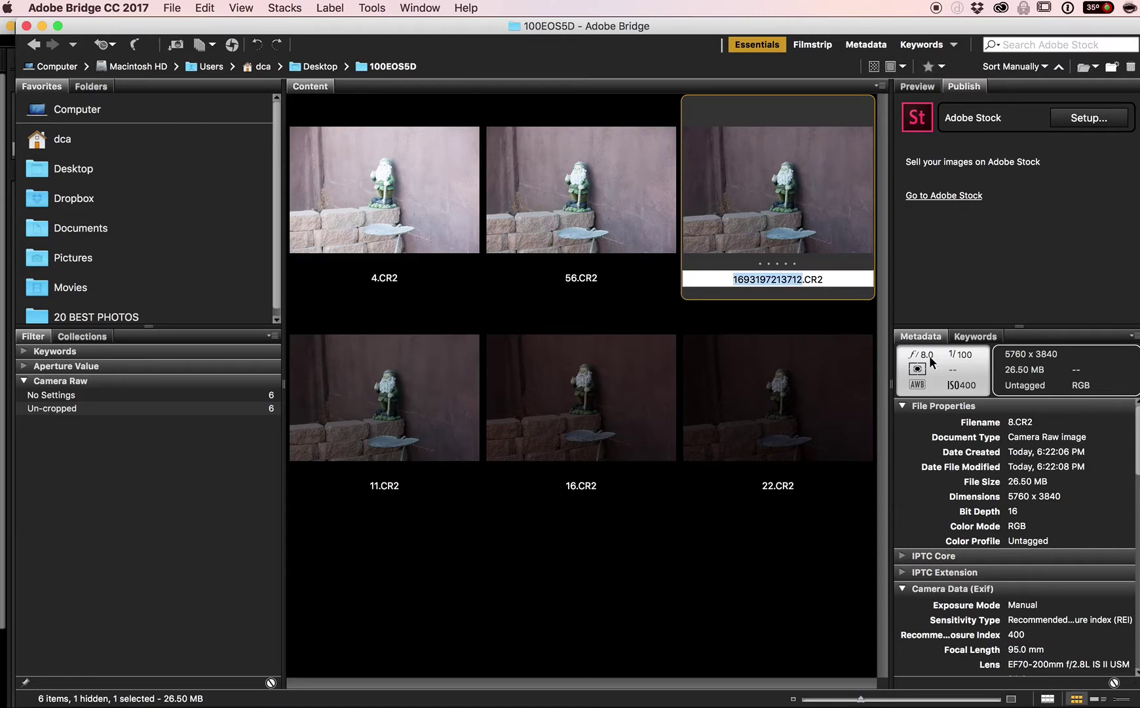
text(8)
key(Return)
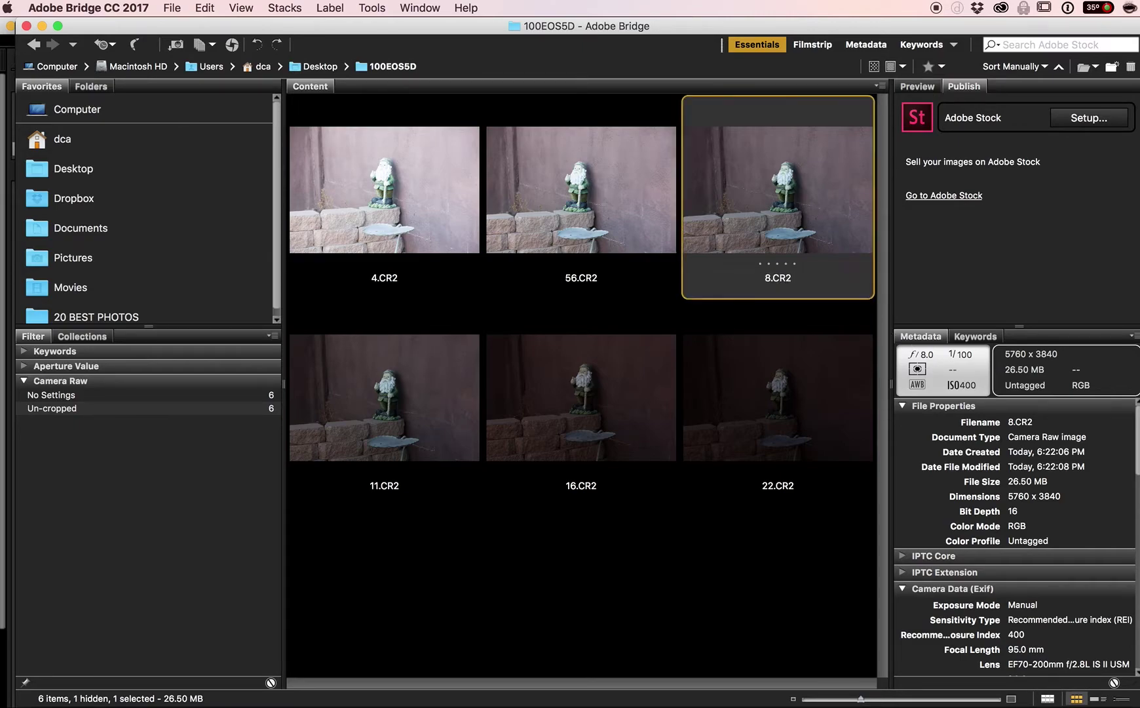
click(813, 363)
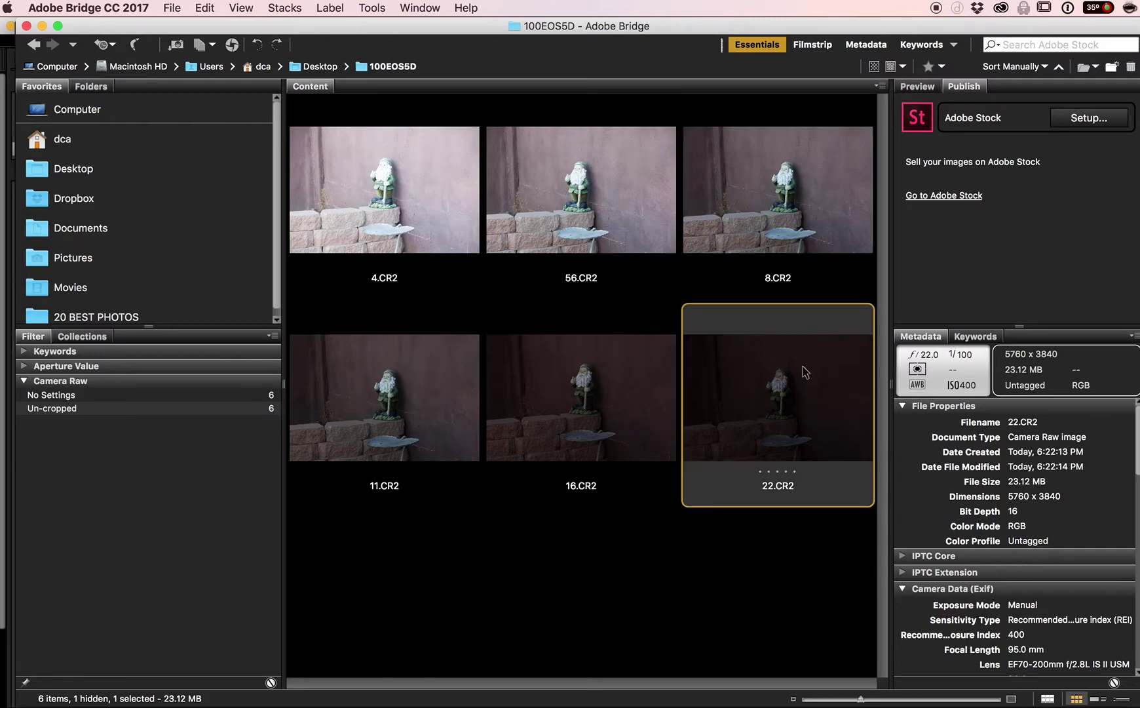
click(776, 487)
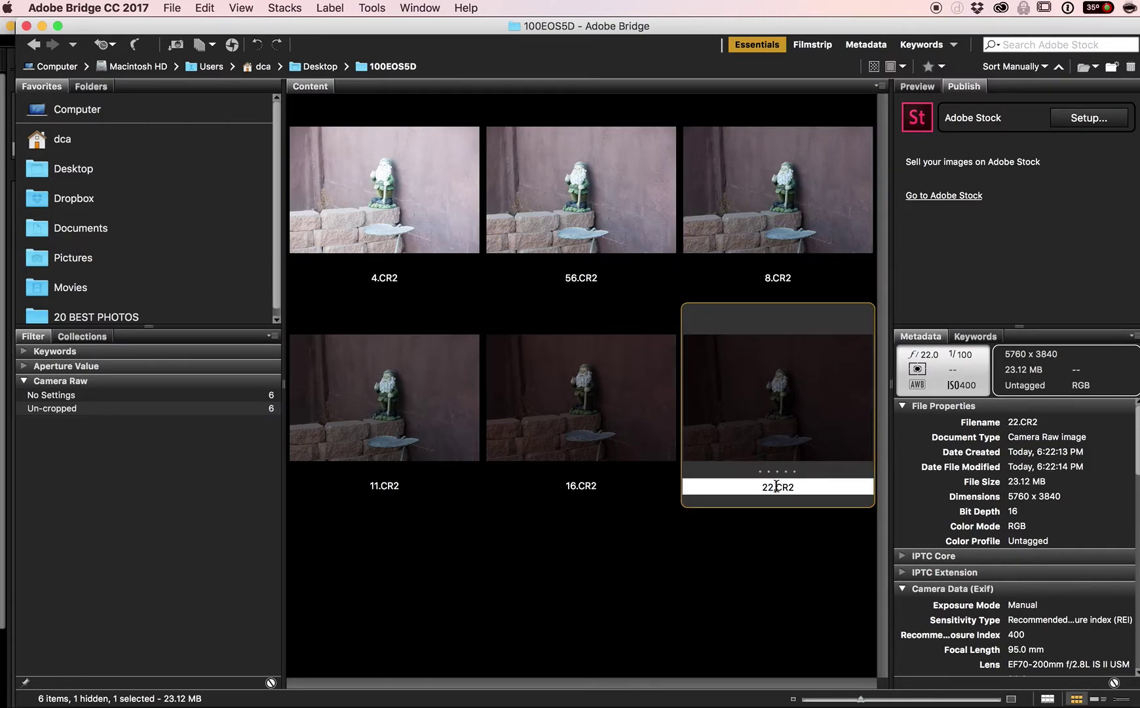
key(Return)
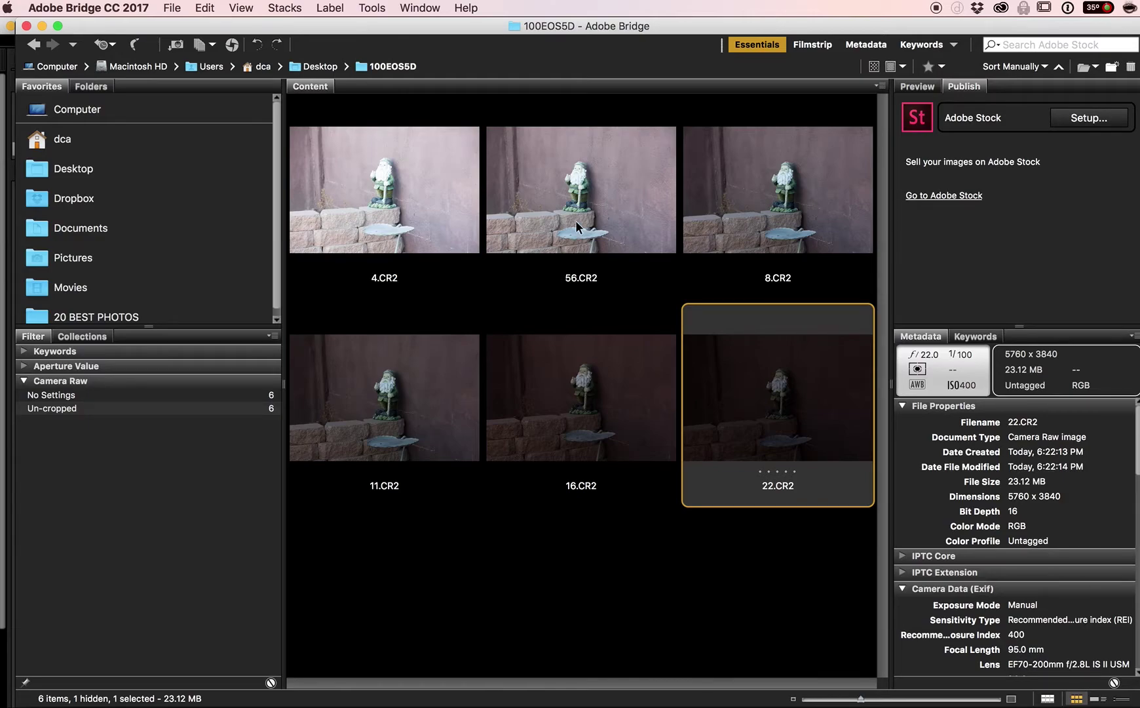
drag(576, 220, 835, 398)
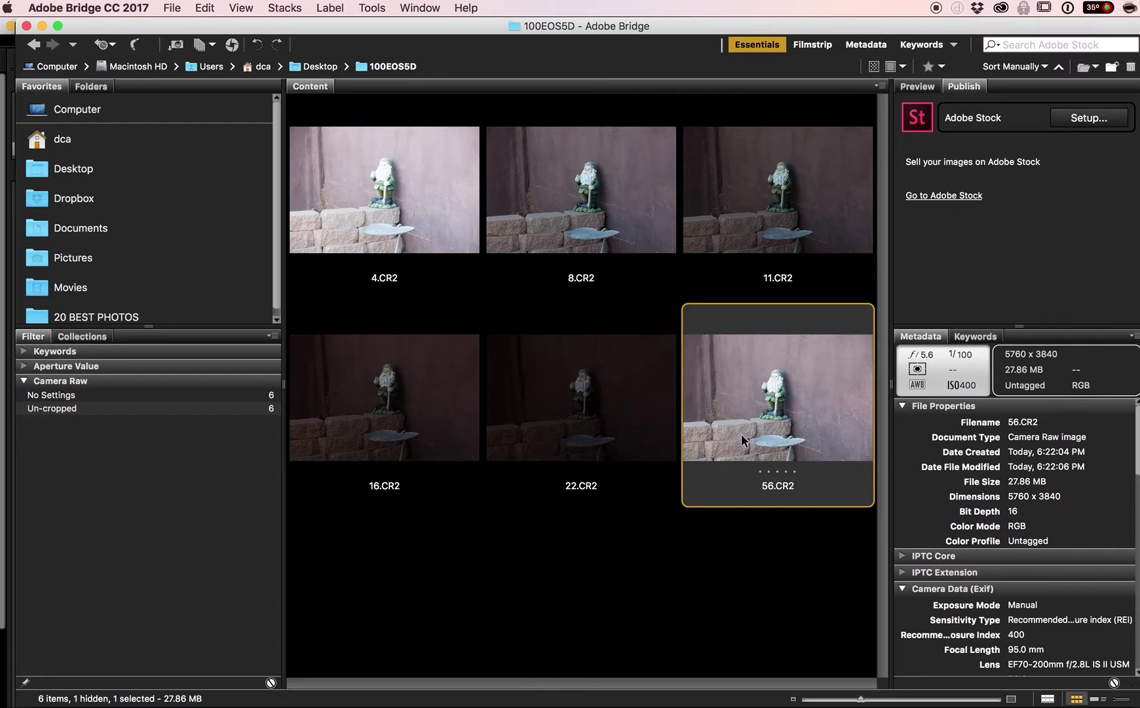
click(712, 389)
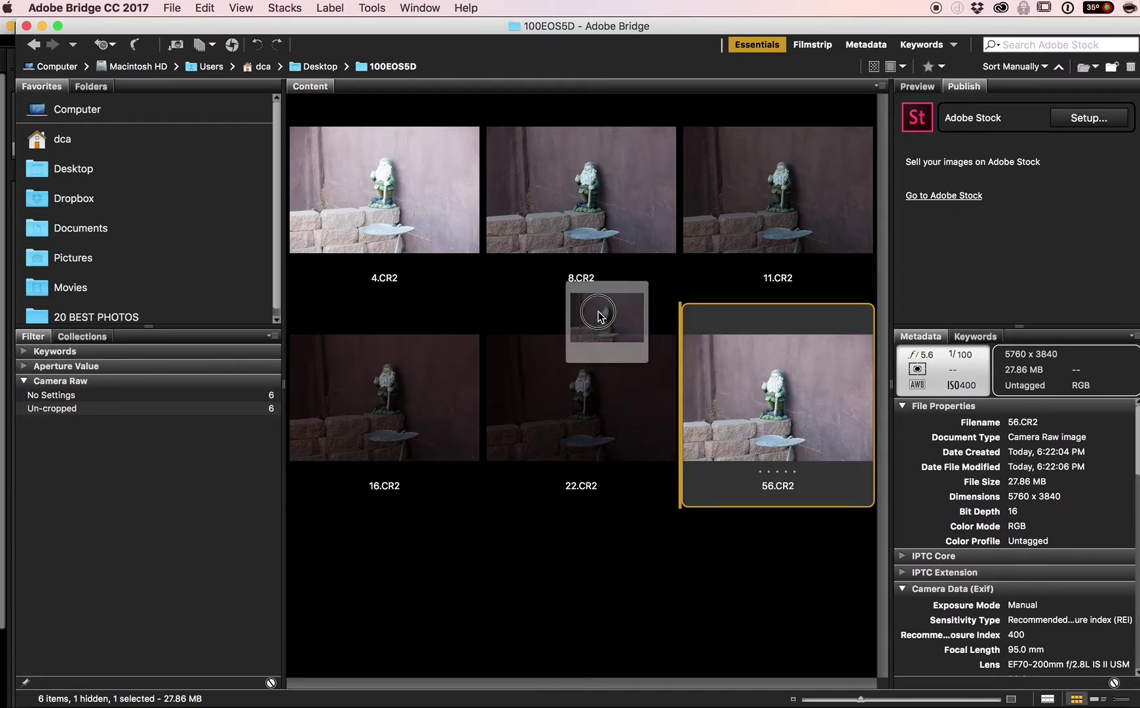
drag(597, 315, 504, 238)
click(401, 188)
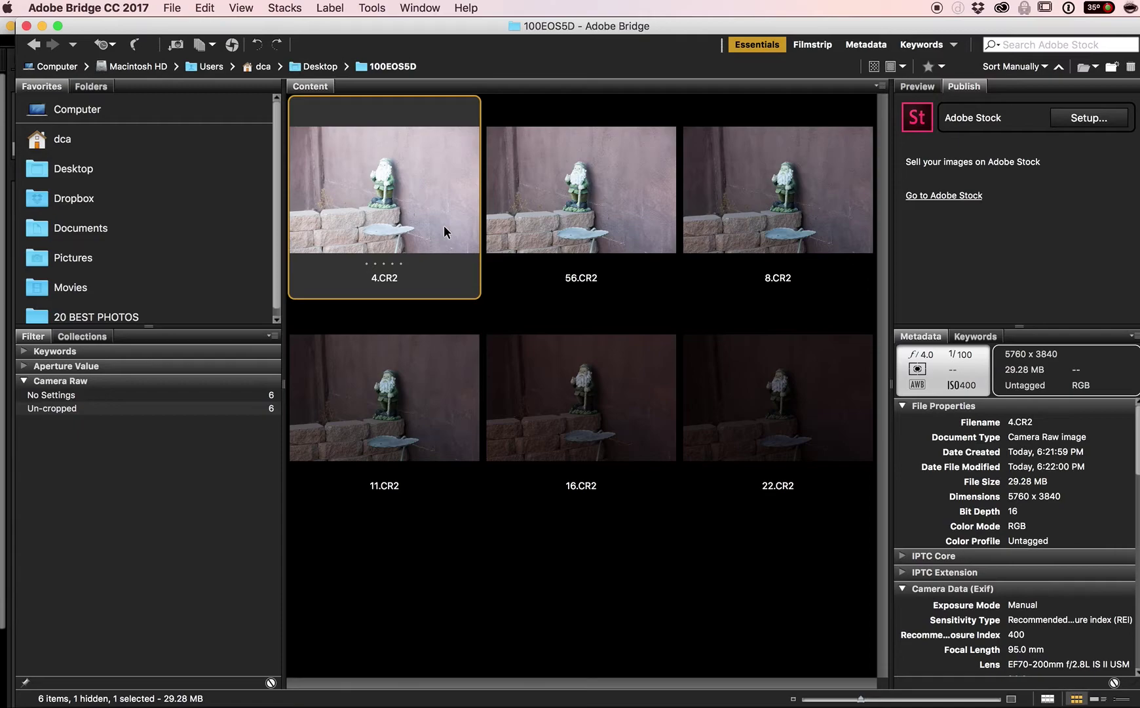
- Select all six CR2 photos and send them to Photoshop's Contact Sheet II
key(super+a)
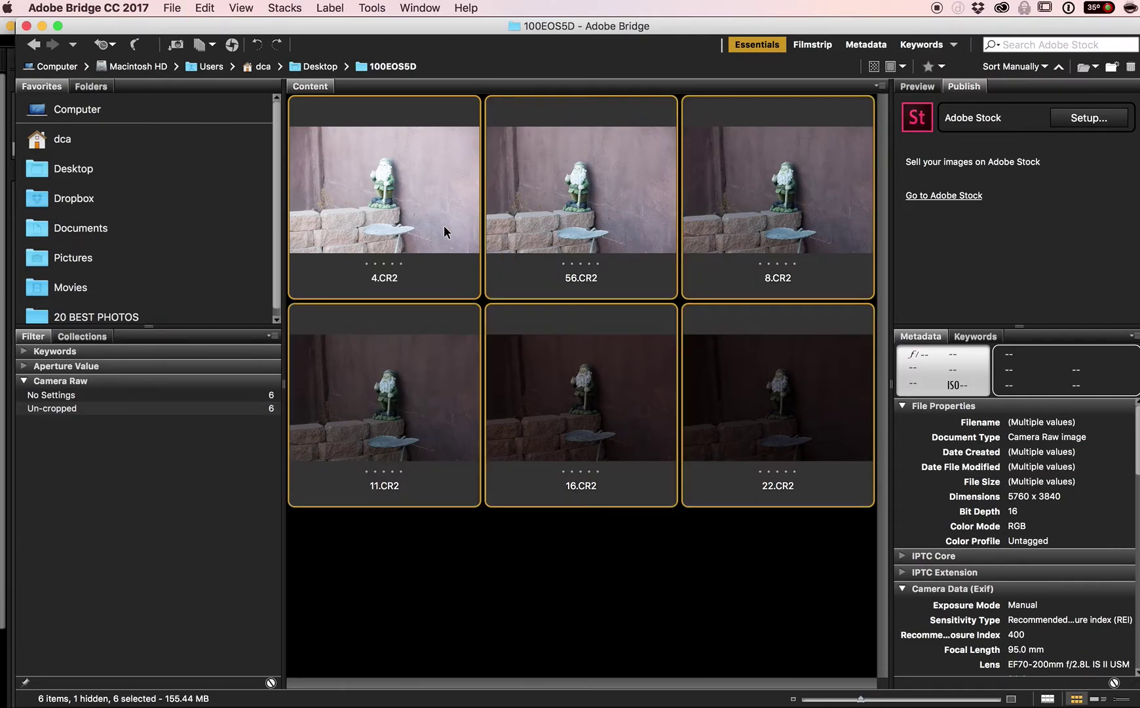
click(374, 7)
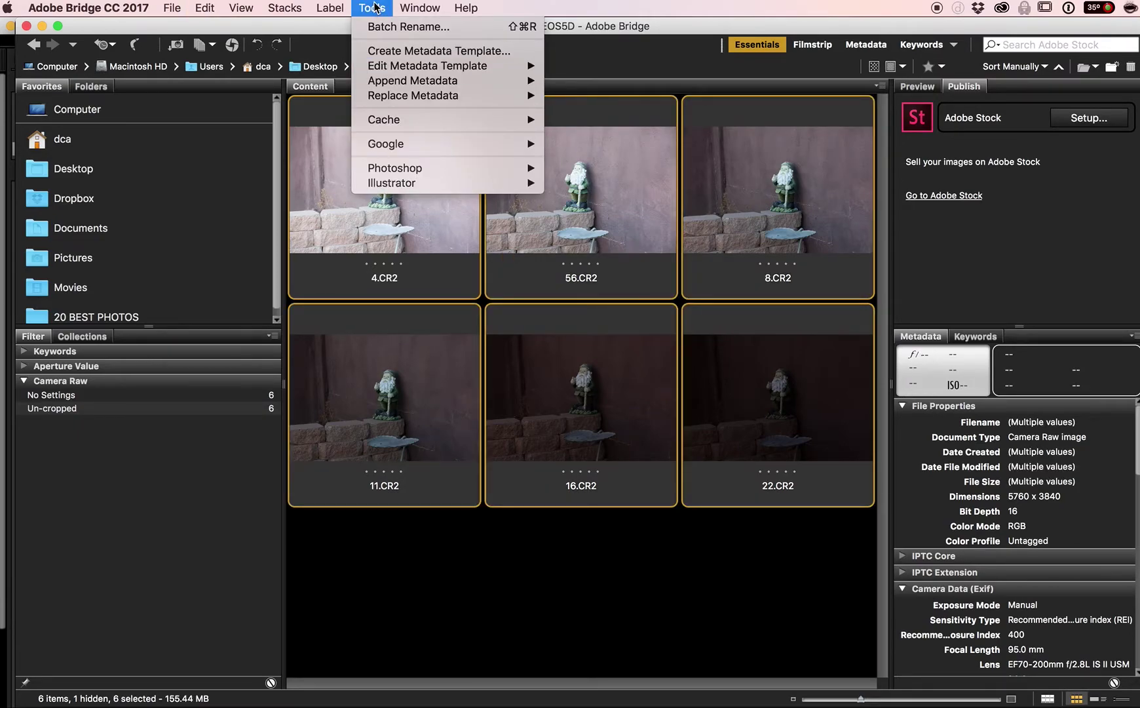
mouse_move(415, 168)
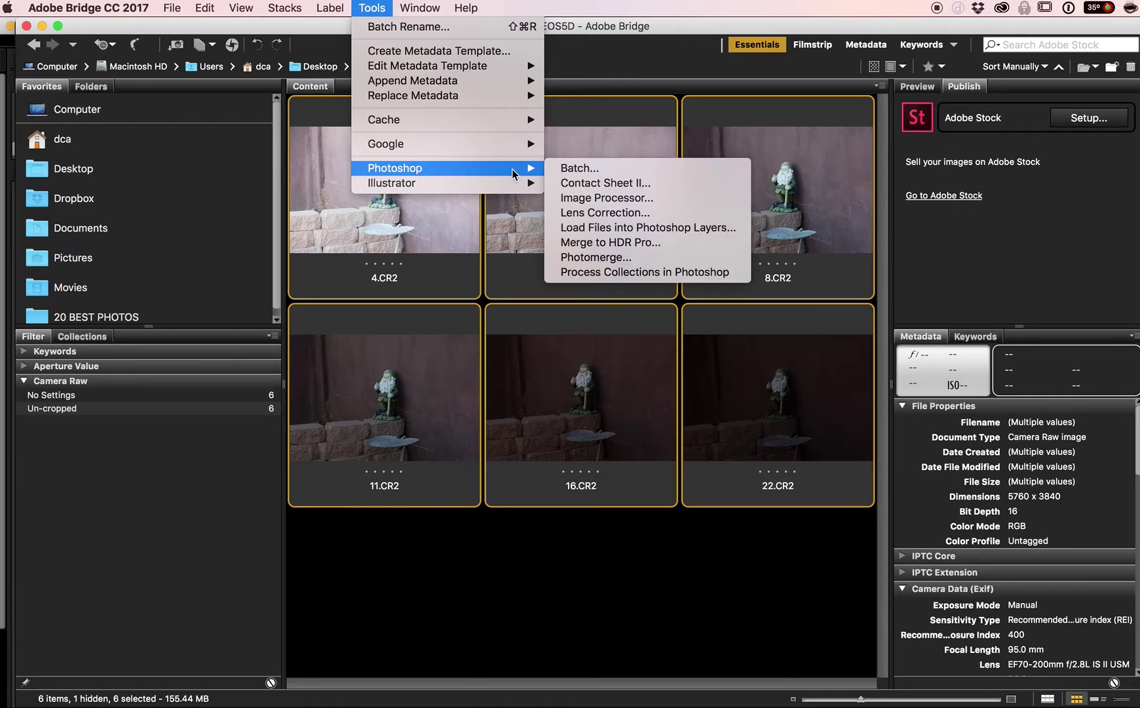
click(578, 183)
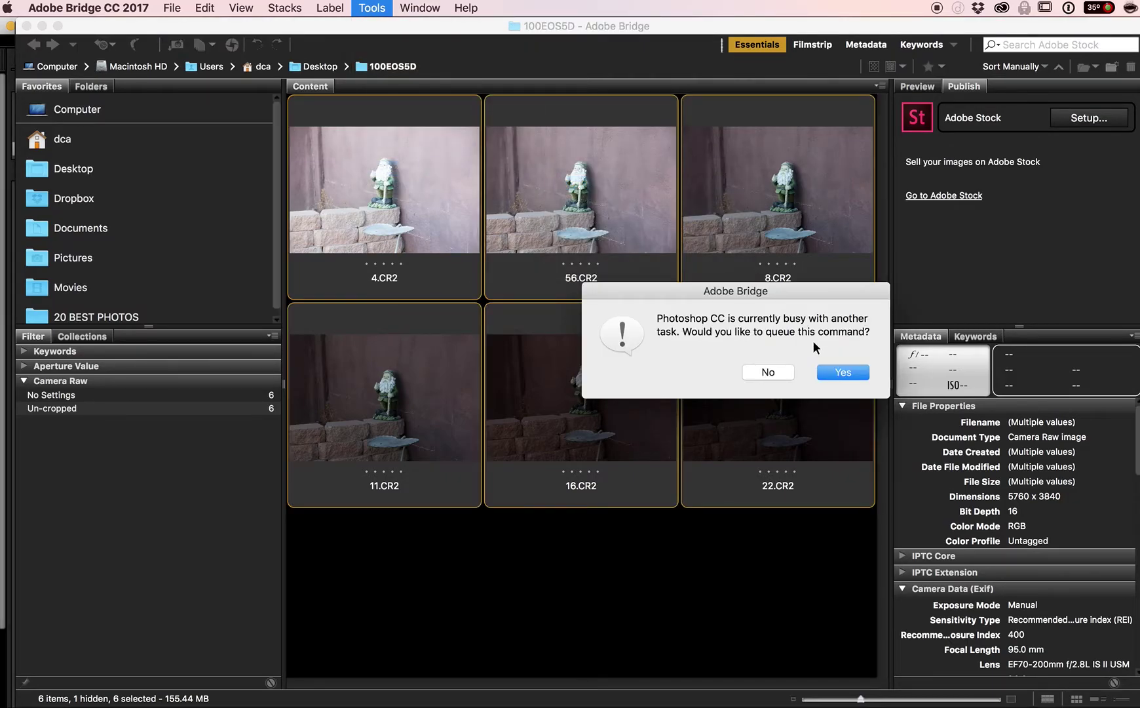
- Queue the job and accept Contact Sheet II at 8×10 in, 300 ppi, 2×3 grid, filename captions
click(843, 371)
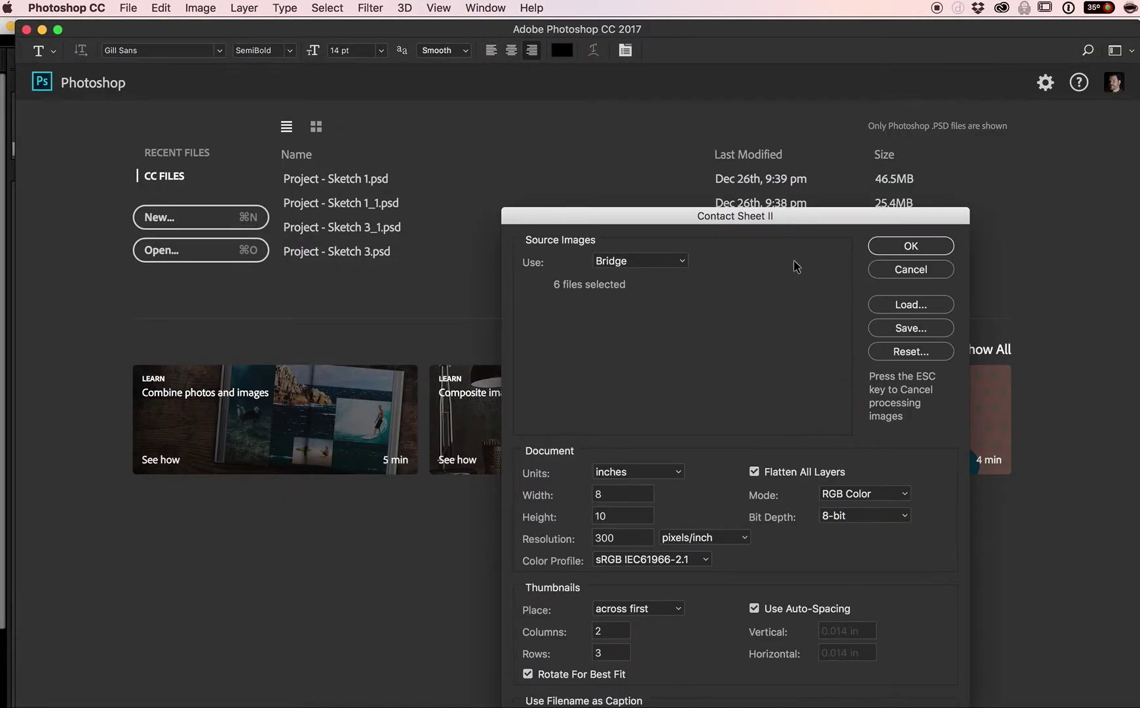
drag(783, 211, 709, 103)
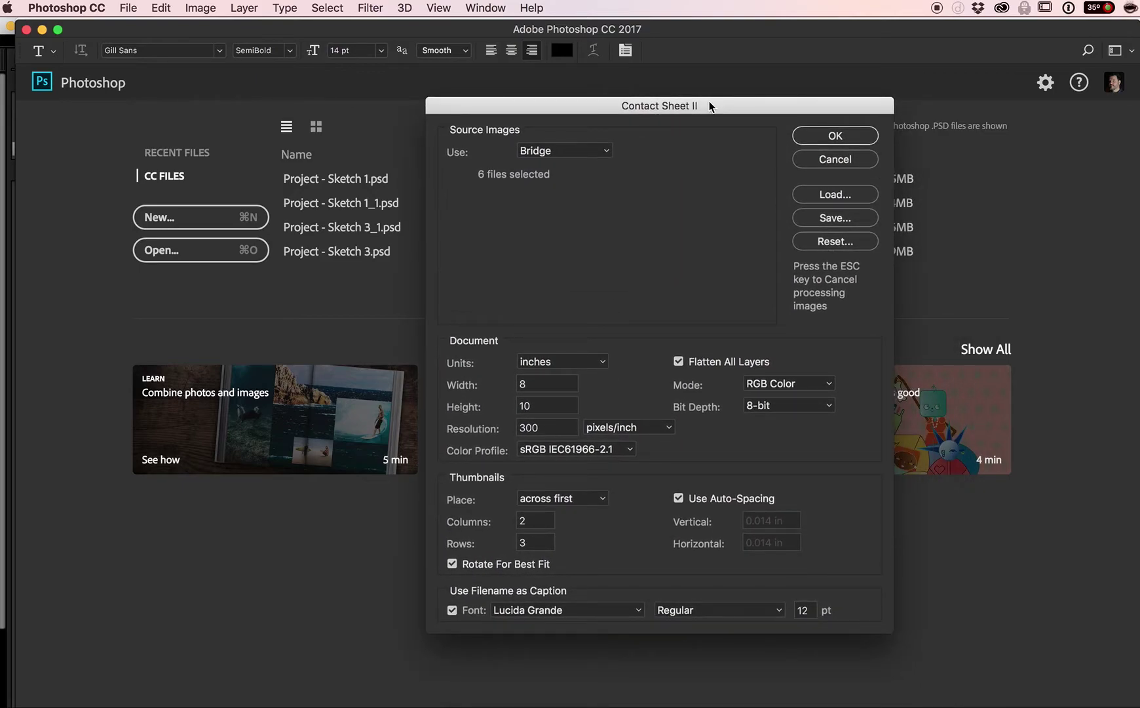
drag(709, 100, 642, 79)
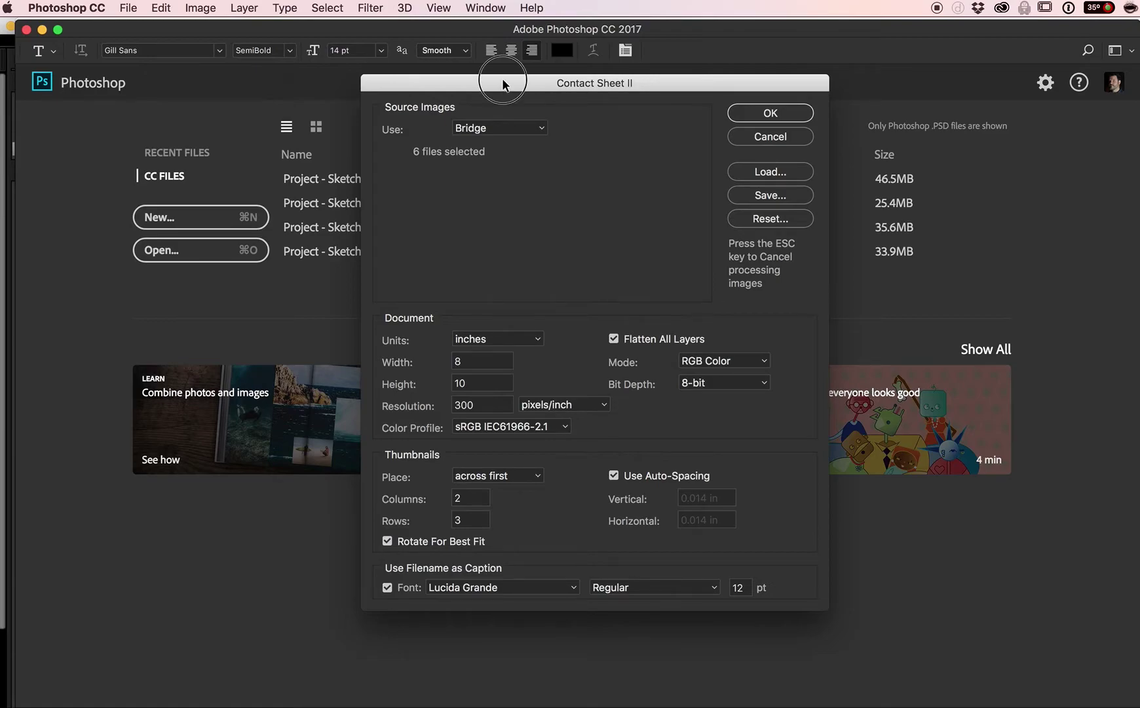
drag(502, 79, 442, 54)
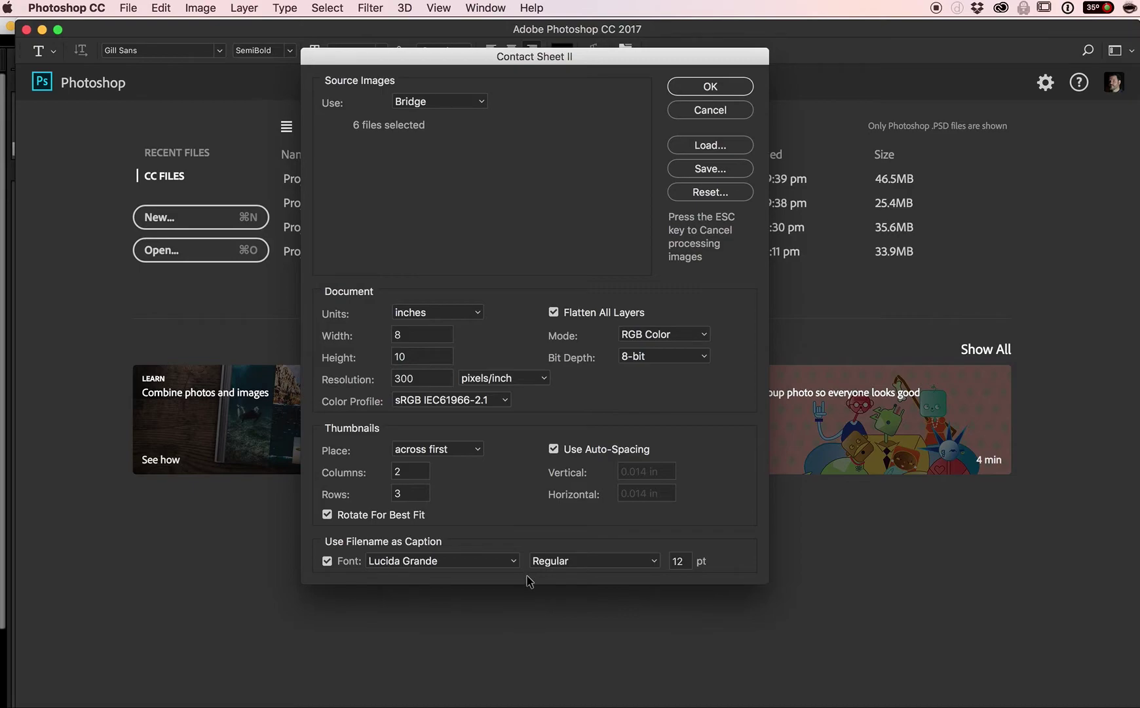
click(710, 87)
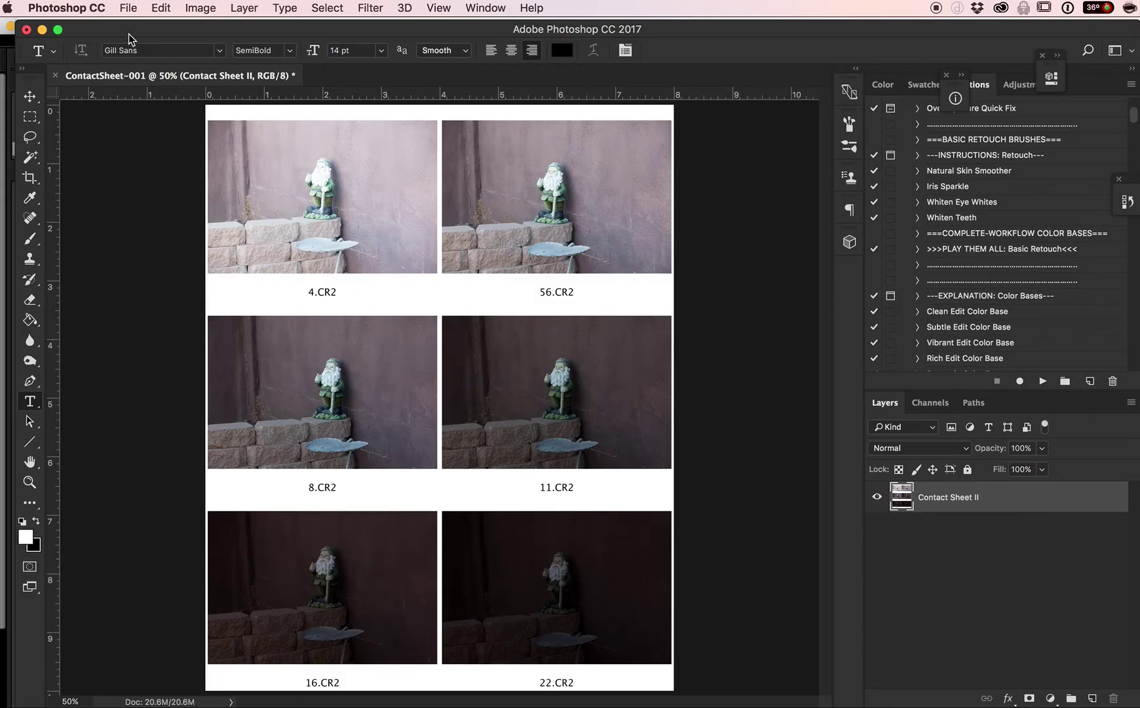
- Open Save for Web (Legacy) for the contact sheet
click(129, 9)
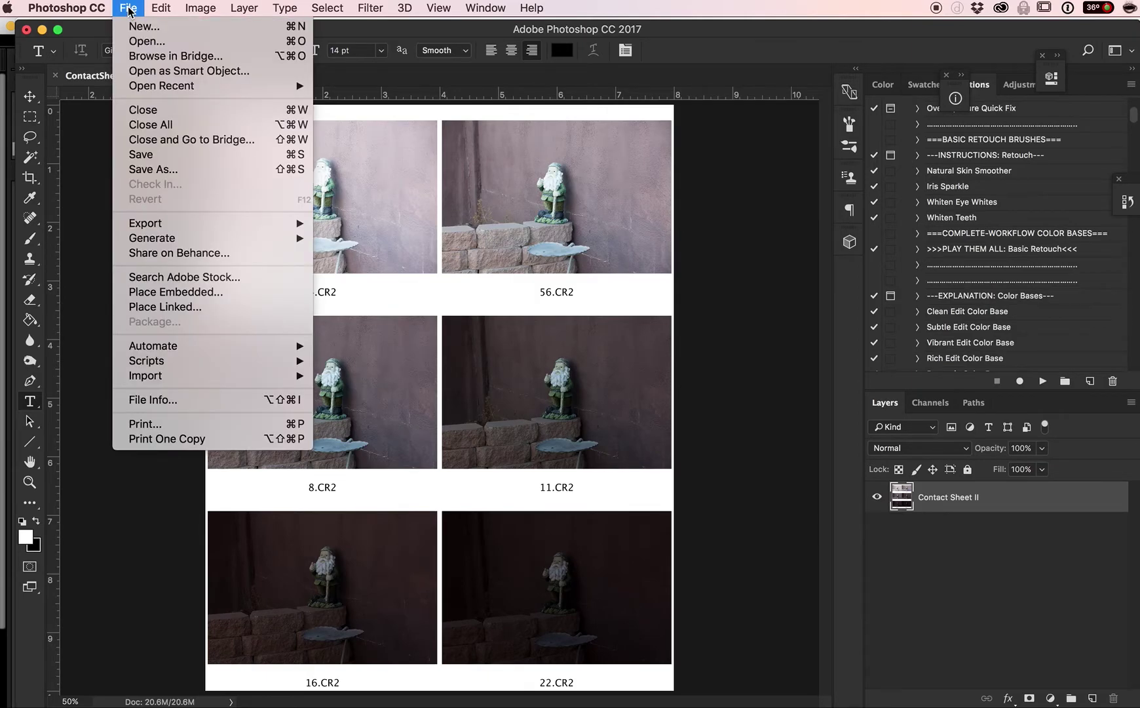
mouse_move(237, 245)
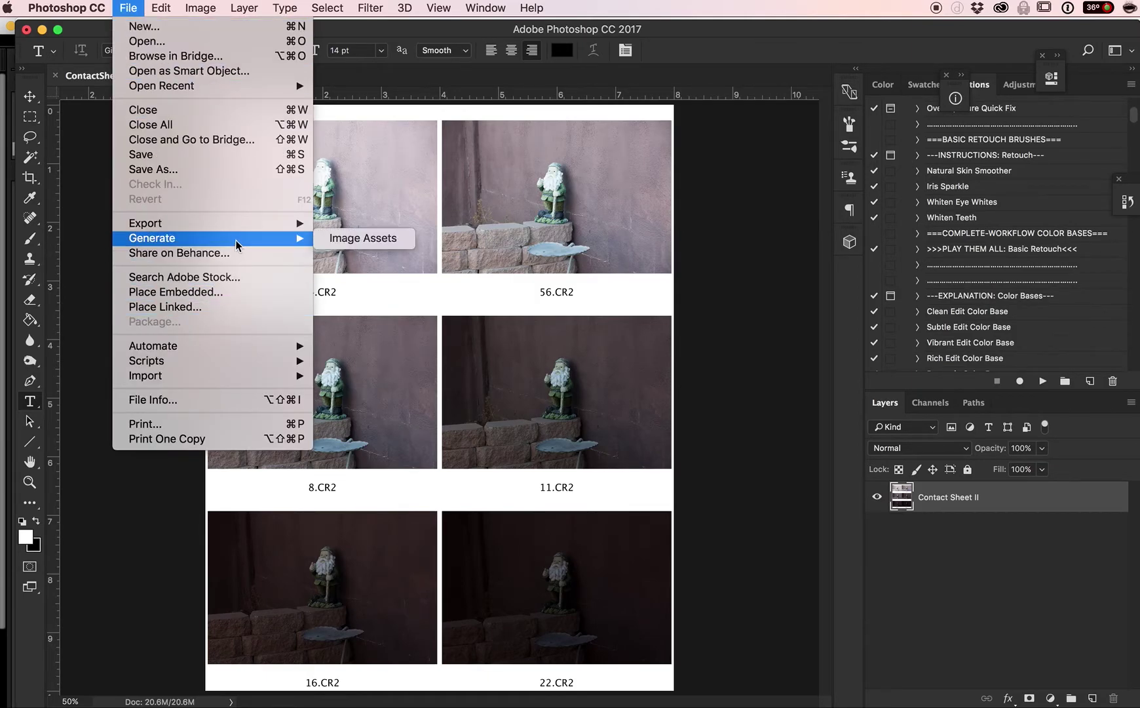
mouse_move(239, 223)
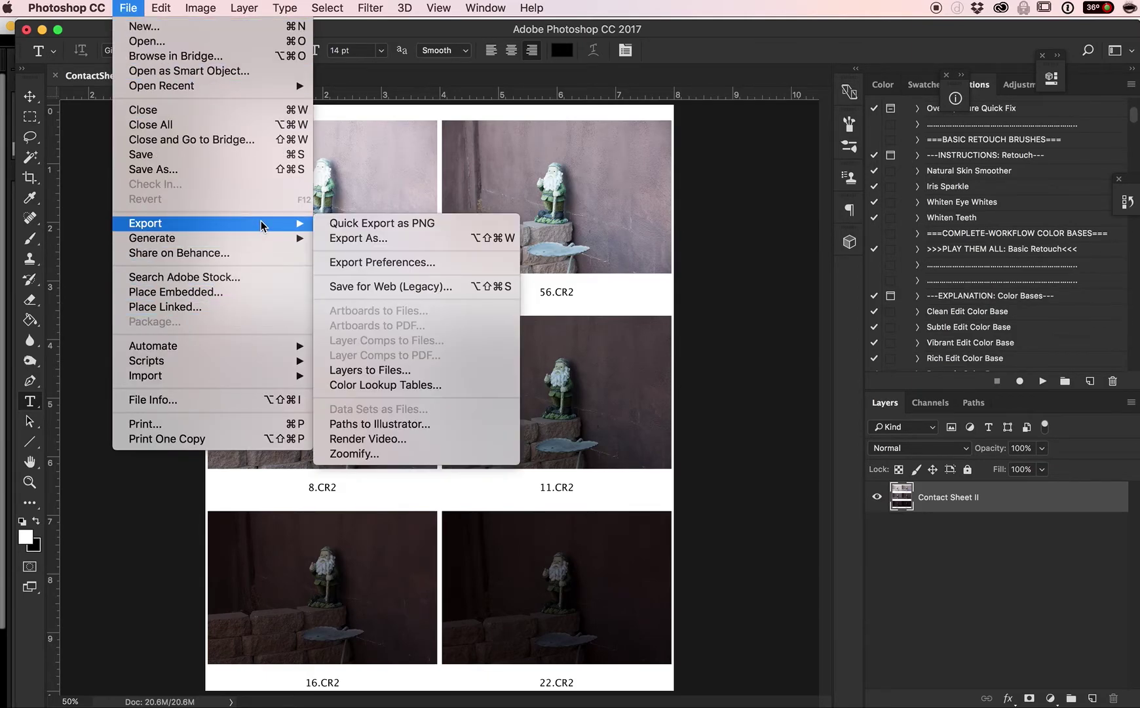
click(391, 286)
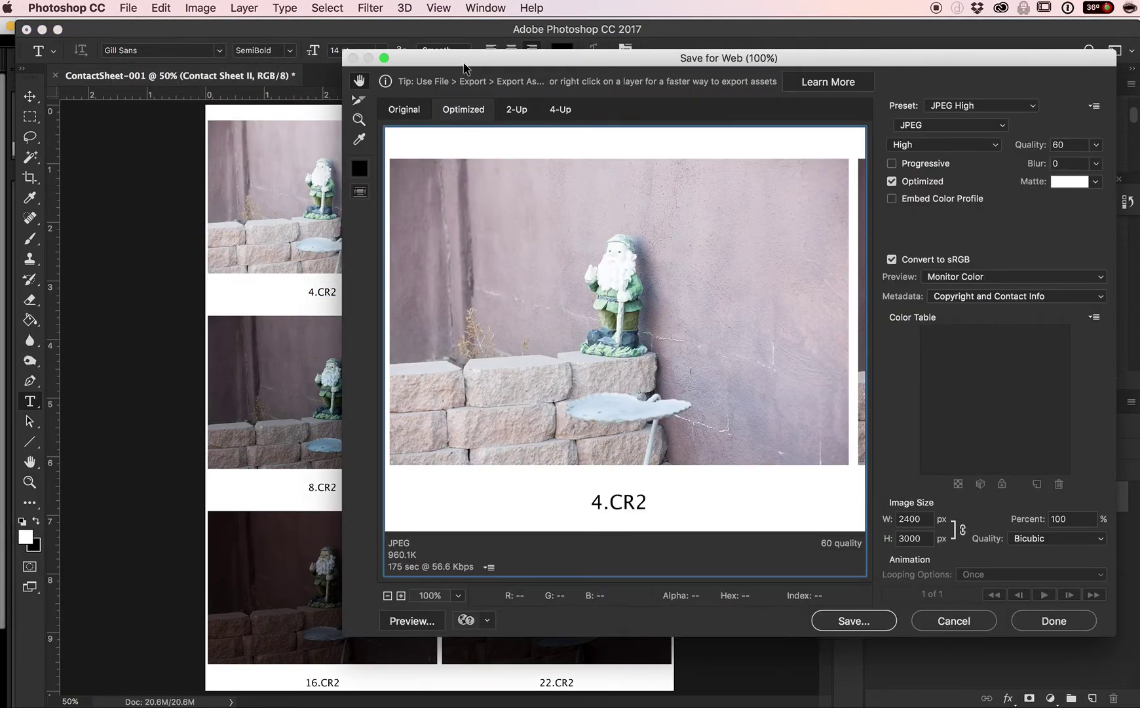
drag(465, 67, 320, 57)
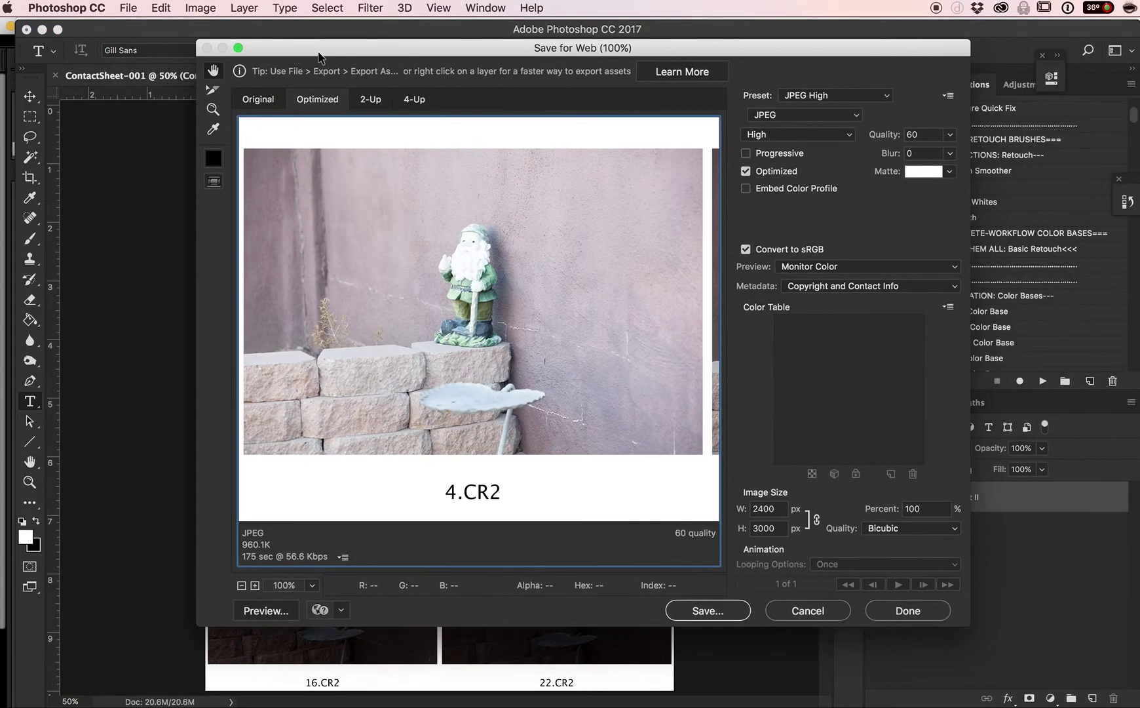
- Keep the JPEG High preset and set the image height to 1200 px
click(843, 99)
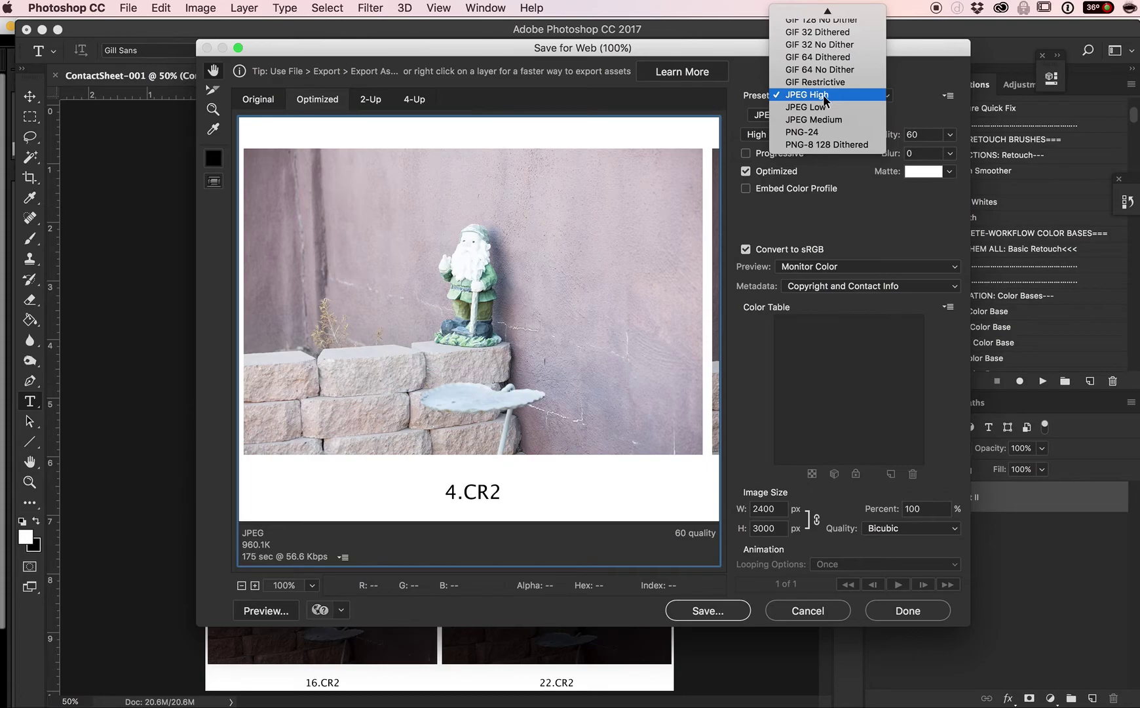
click(823, 99)
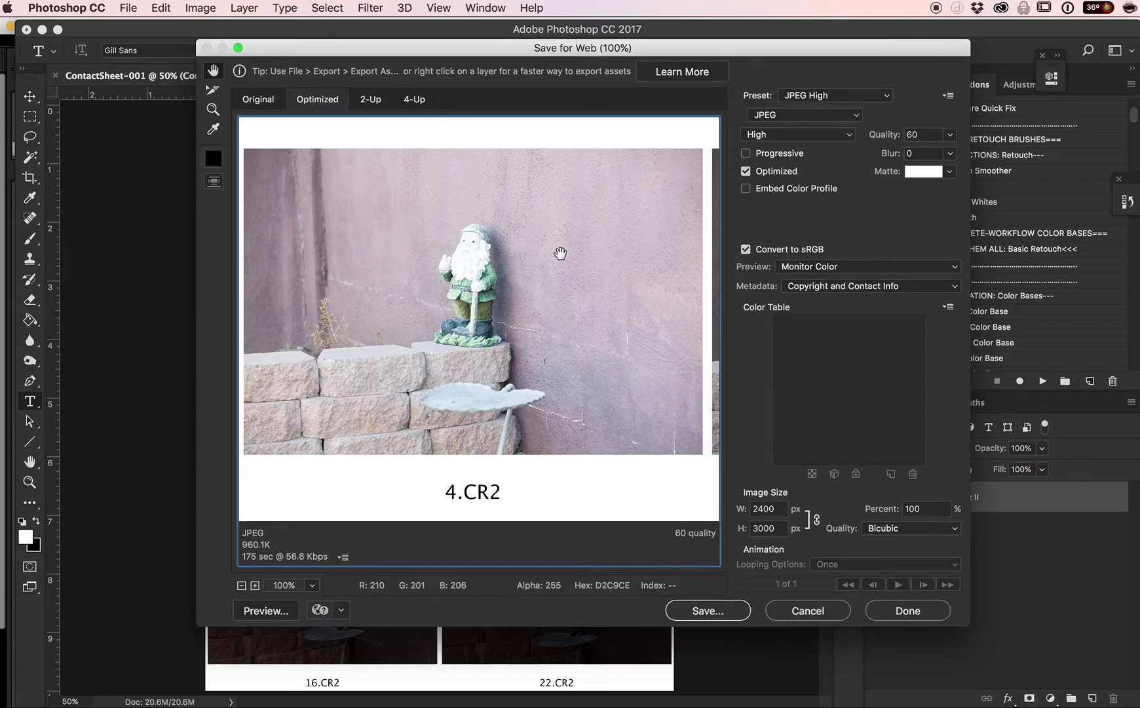
double_click(781, 528)
text(1200)
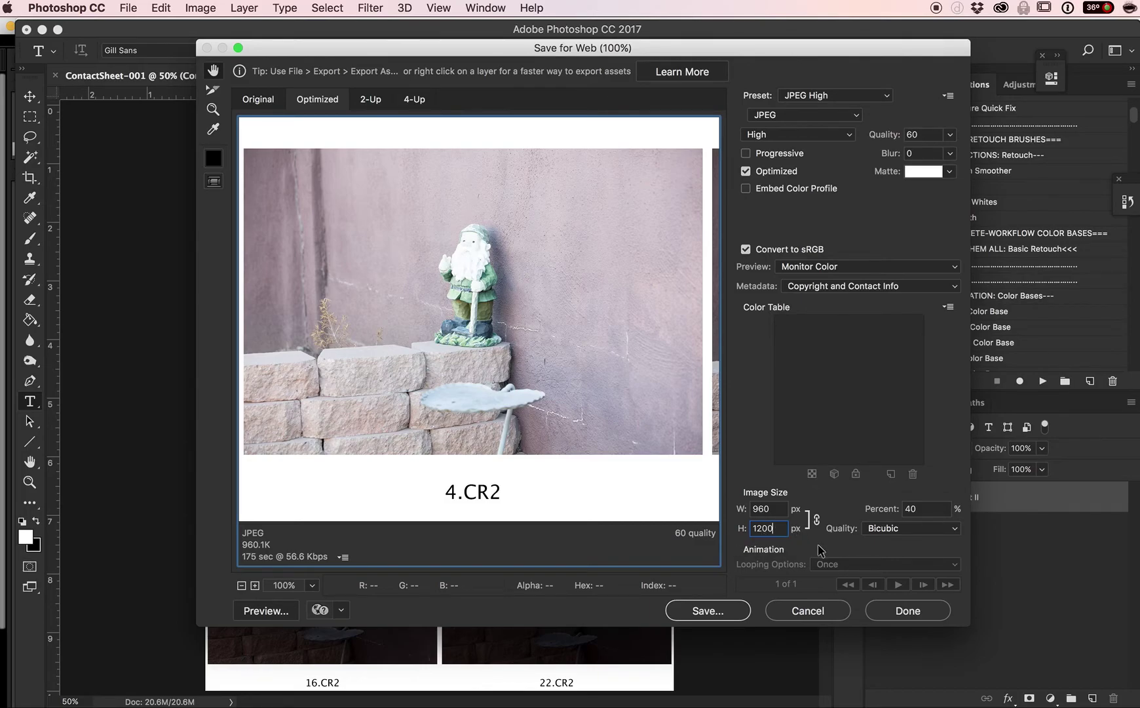
- Open the Save Optimized As dialog and browse the sidebar folders, settling on Desktop
click(711, 616)
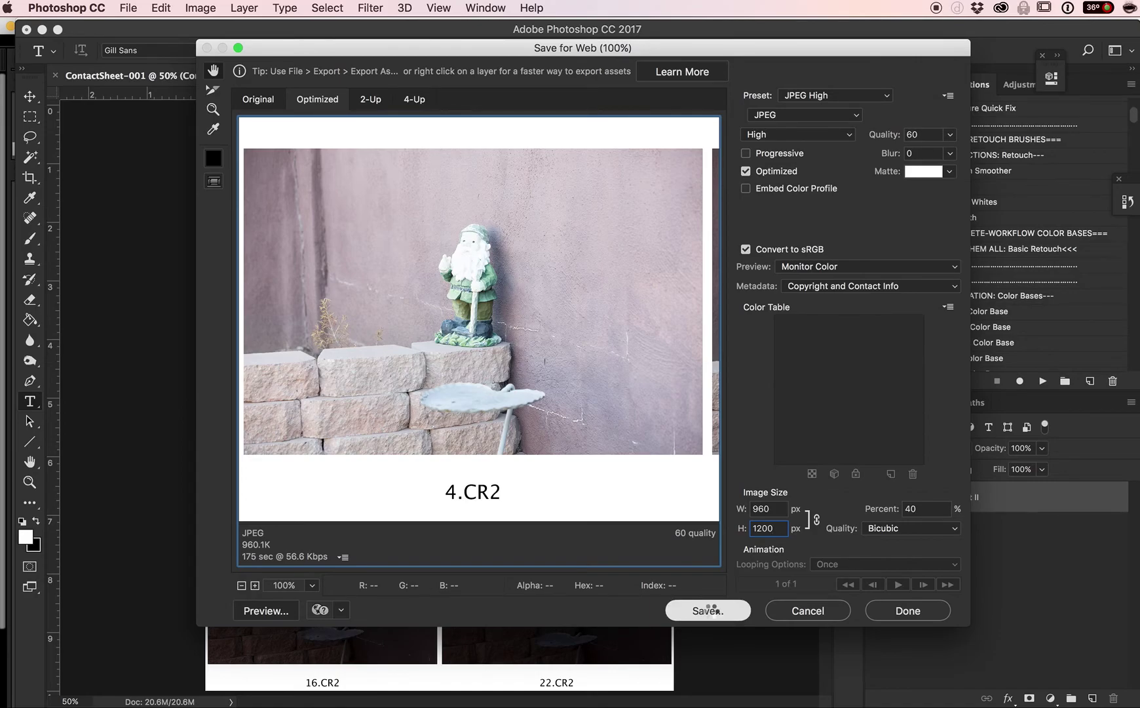
click(711, 614)
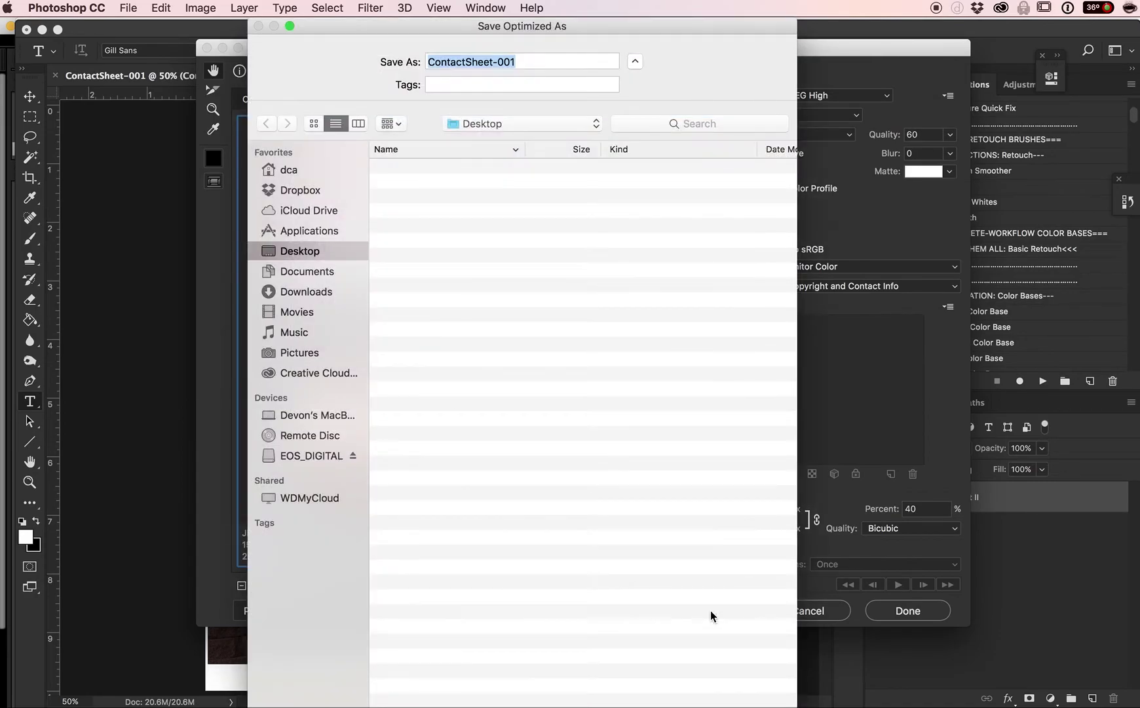
click(284, 191)
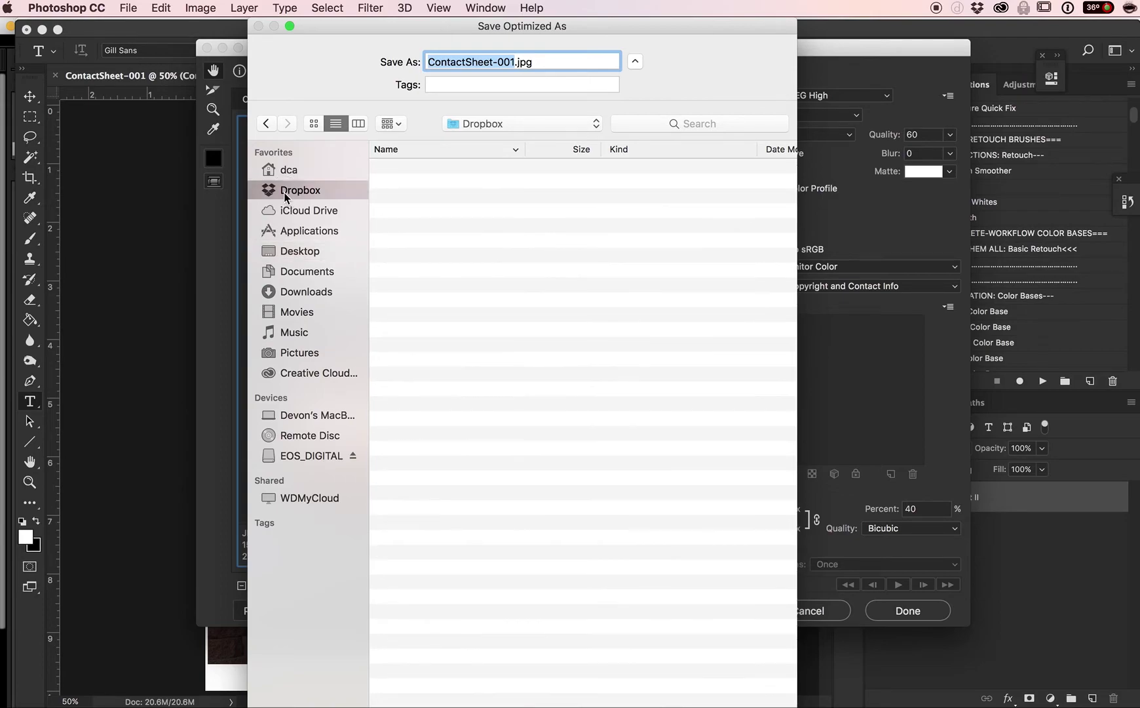
click(297, 293)
click(300, 314)
click(298, 332)
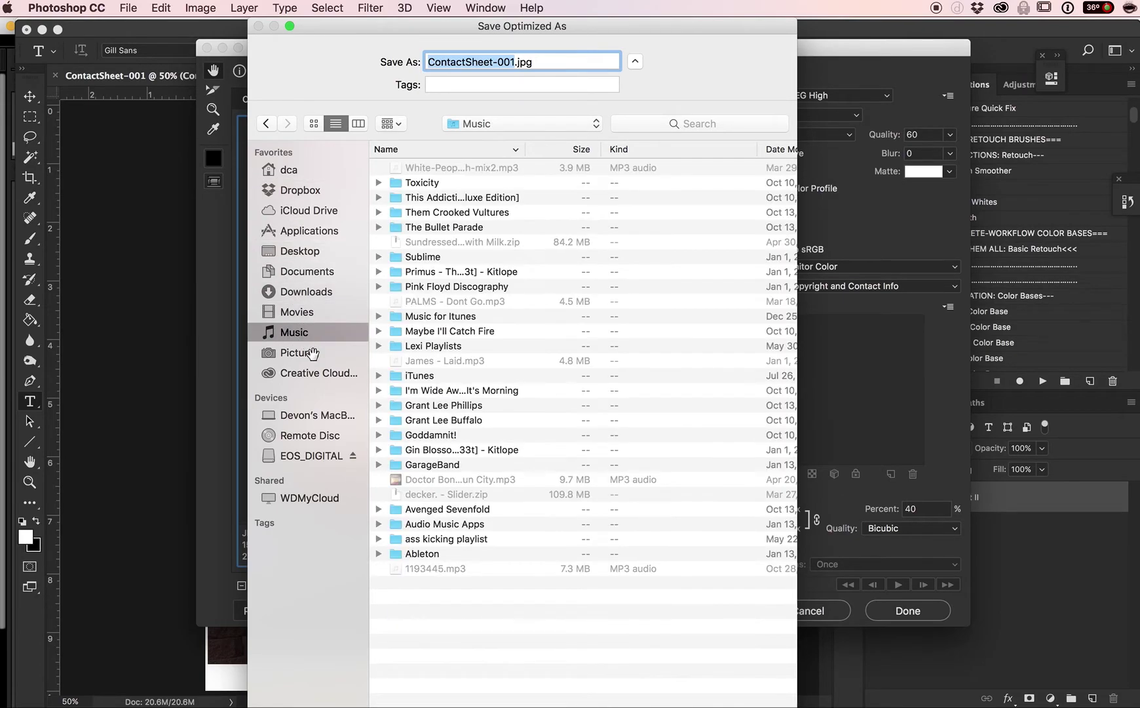
click(299, 352)
click(301, 291)
click(299, 251)
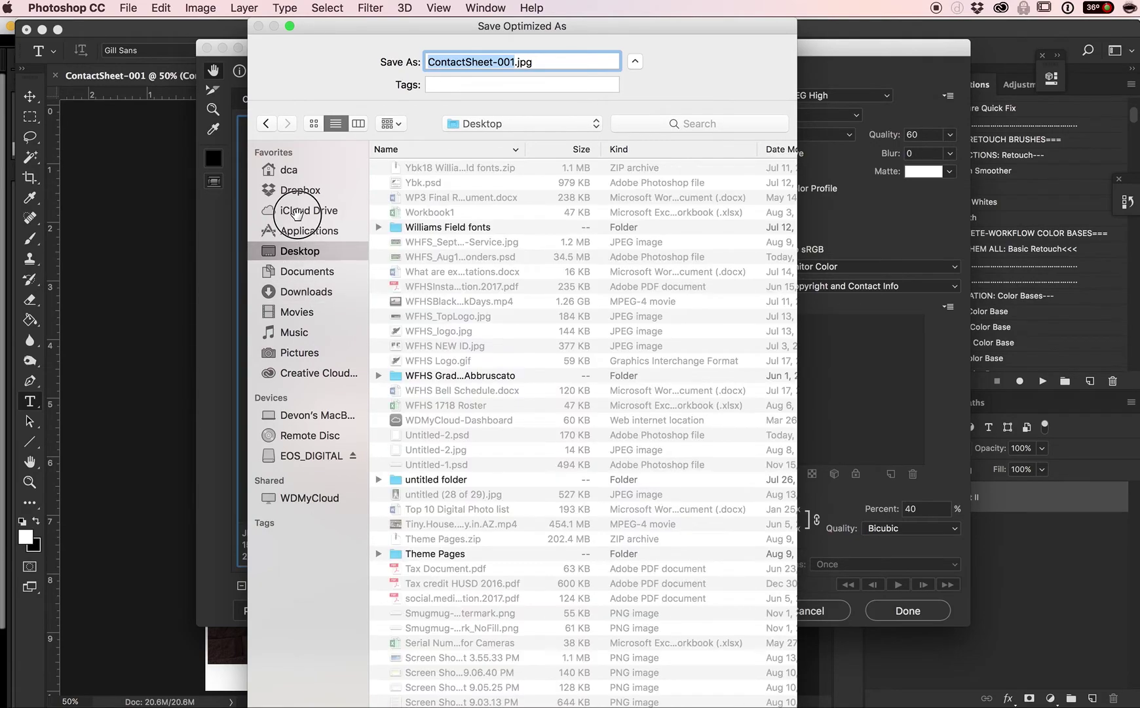
click(302, 211)
click(303, 252)
- Look into Documents and the Williams Field fonts folder, then set Desktop as destination again
click(308, 271)
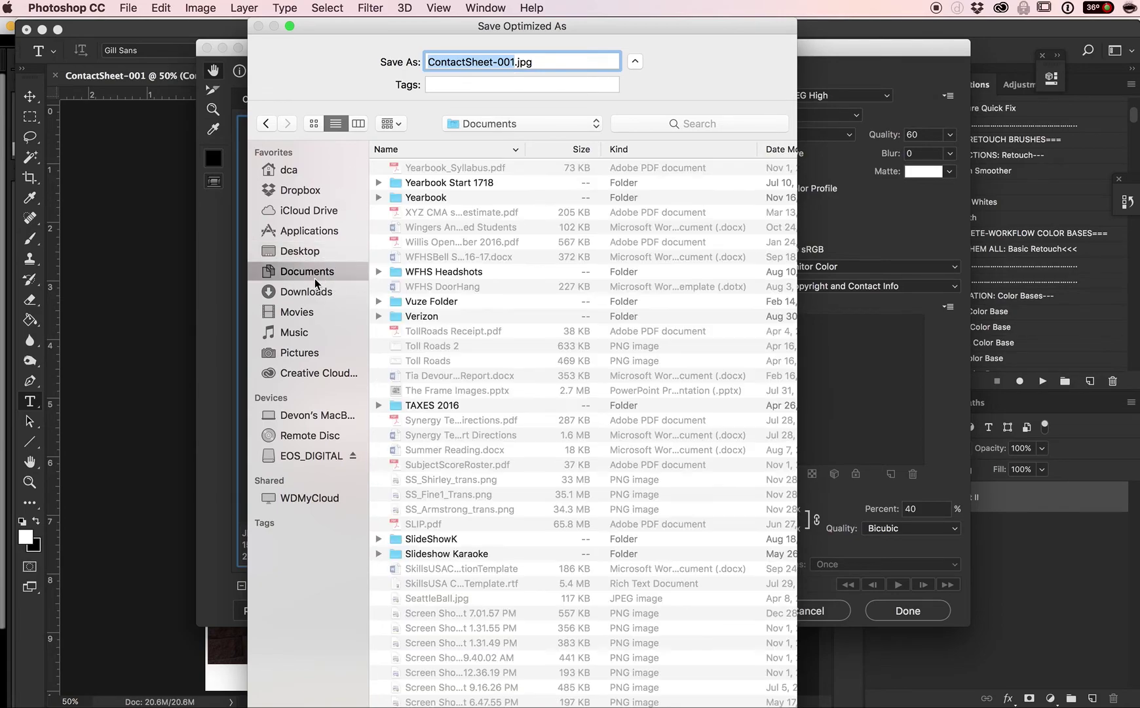
click(308, 255)
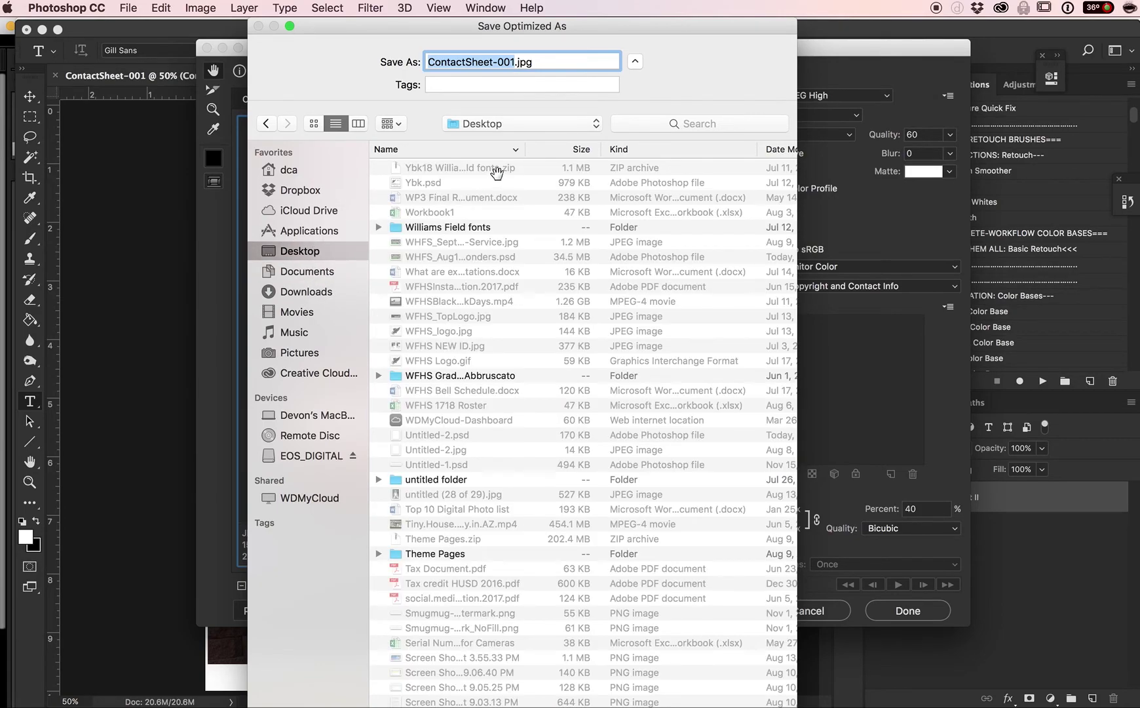
double_click(425, 228)
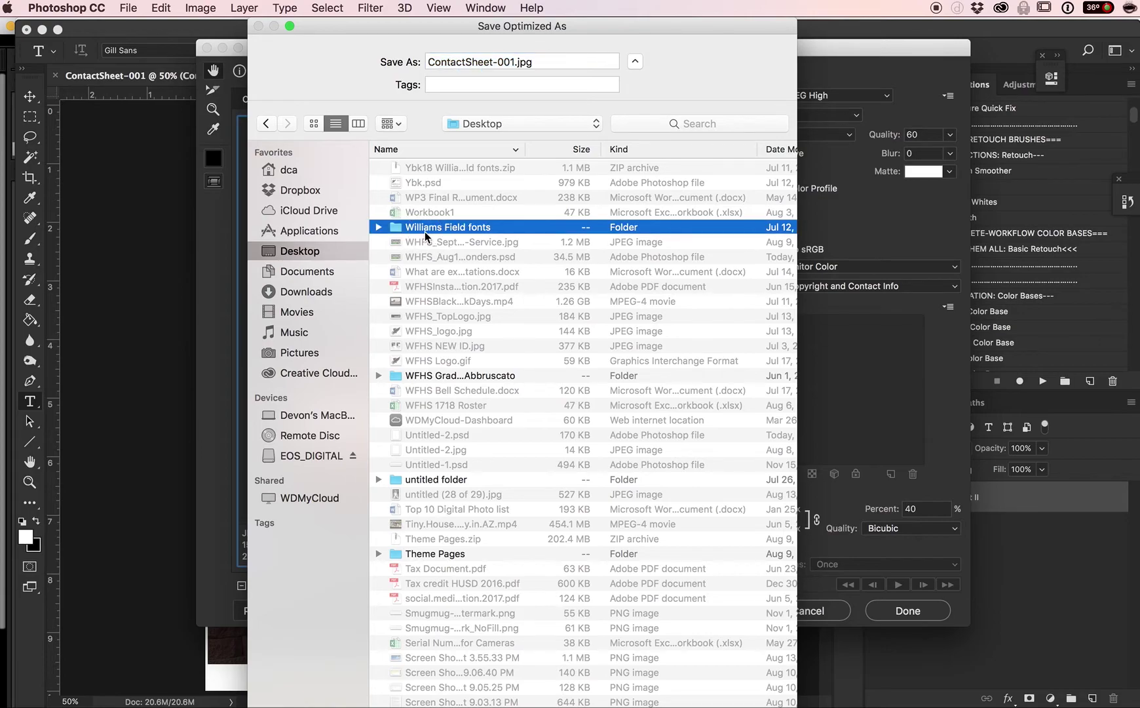
click(492, 121)
click(481, 140)
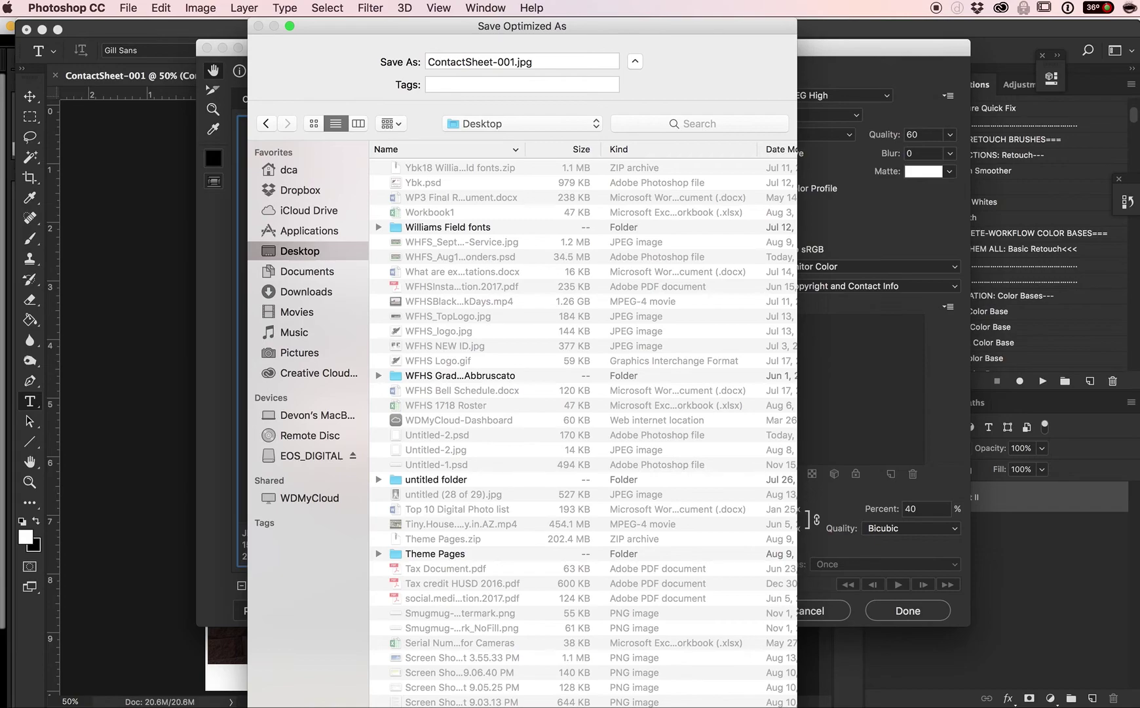
key(Return)
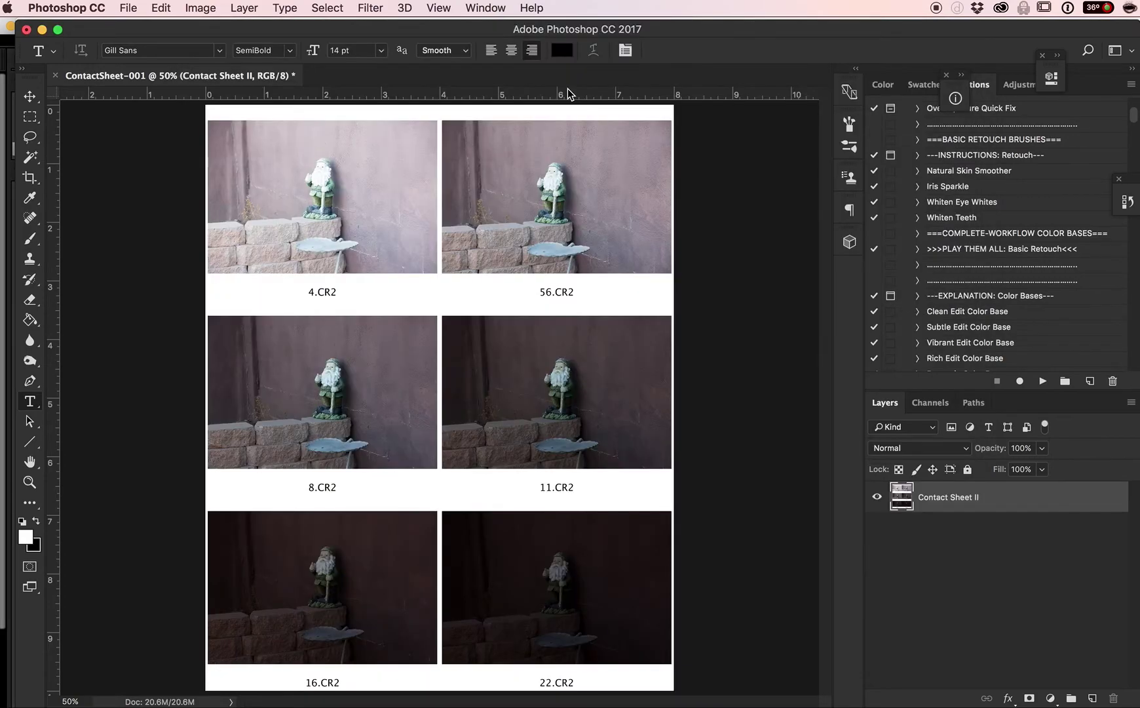